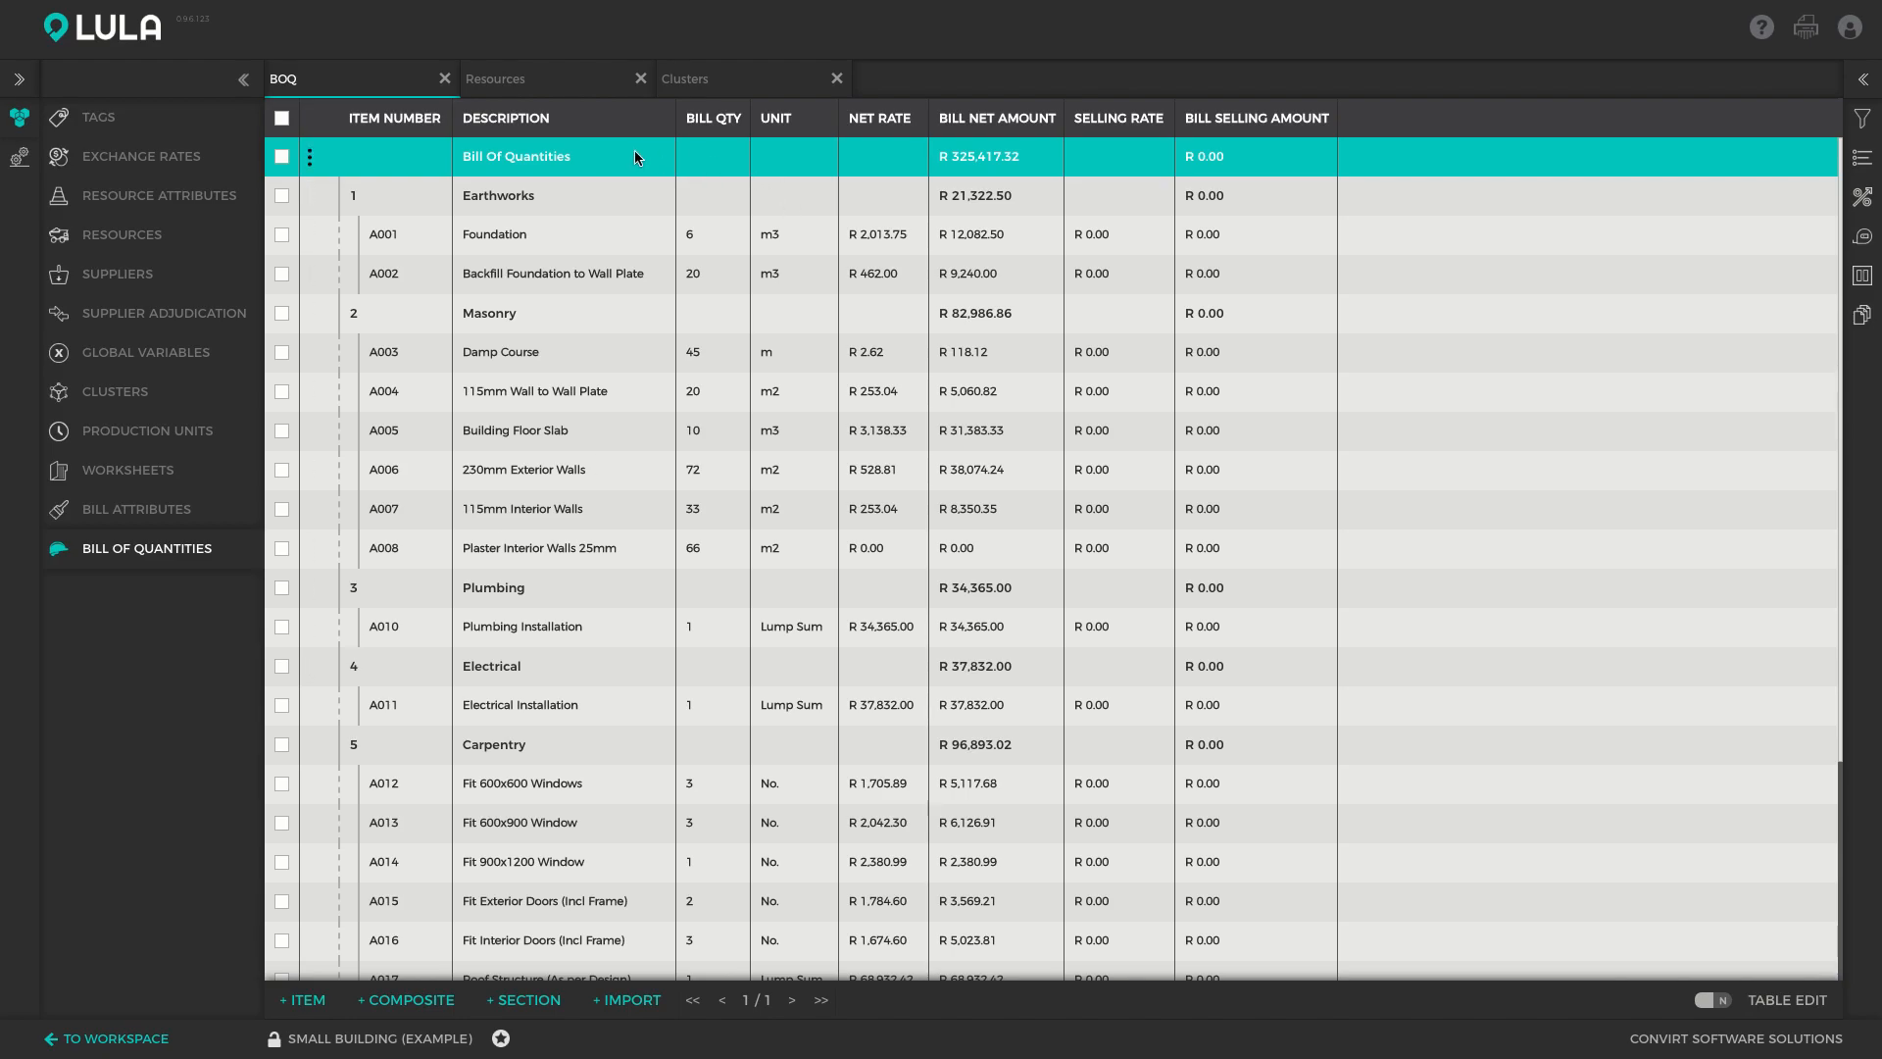
Step: Look through the project's Resources and Clusters lists, and return to the bill of quantities
left_click(589, 85)
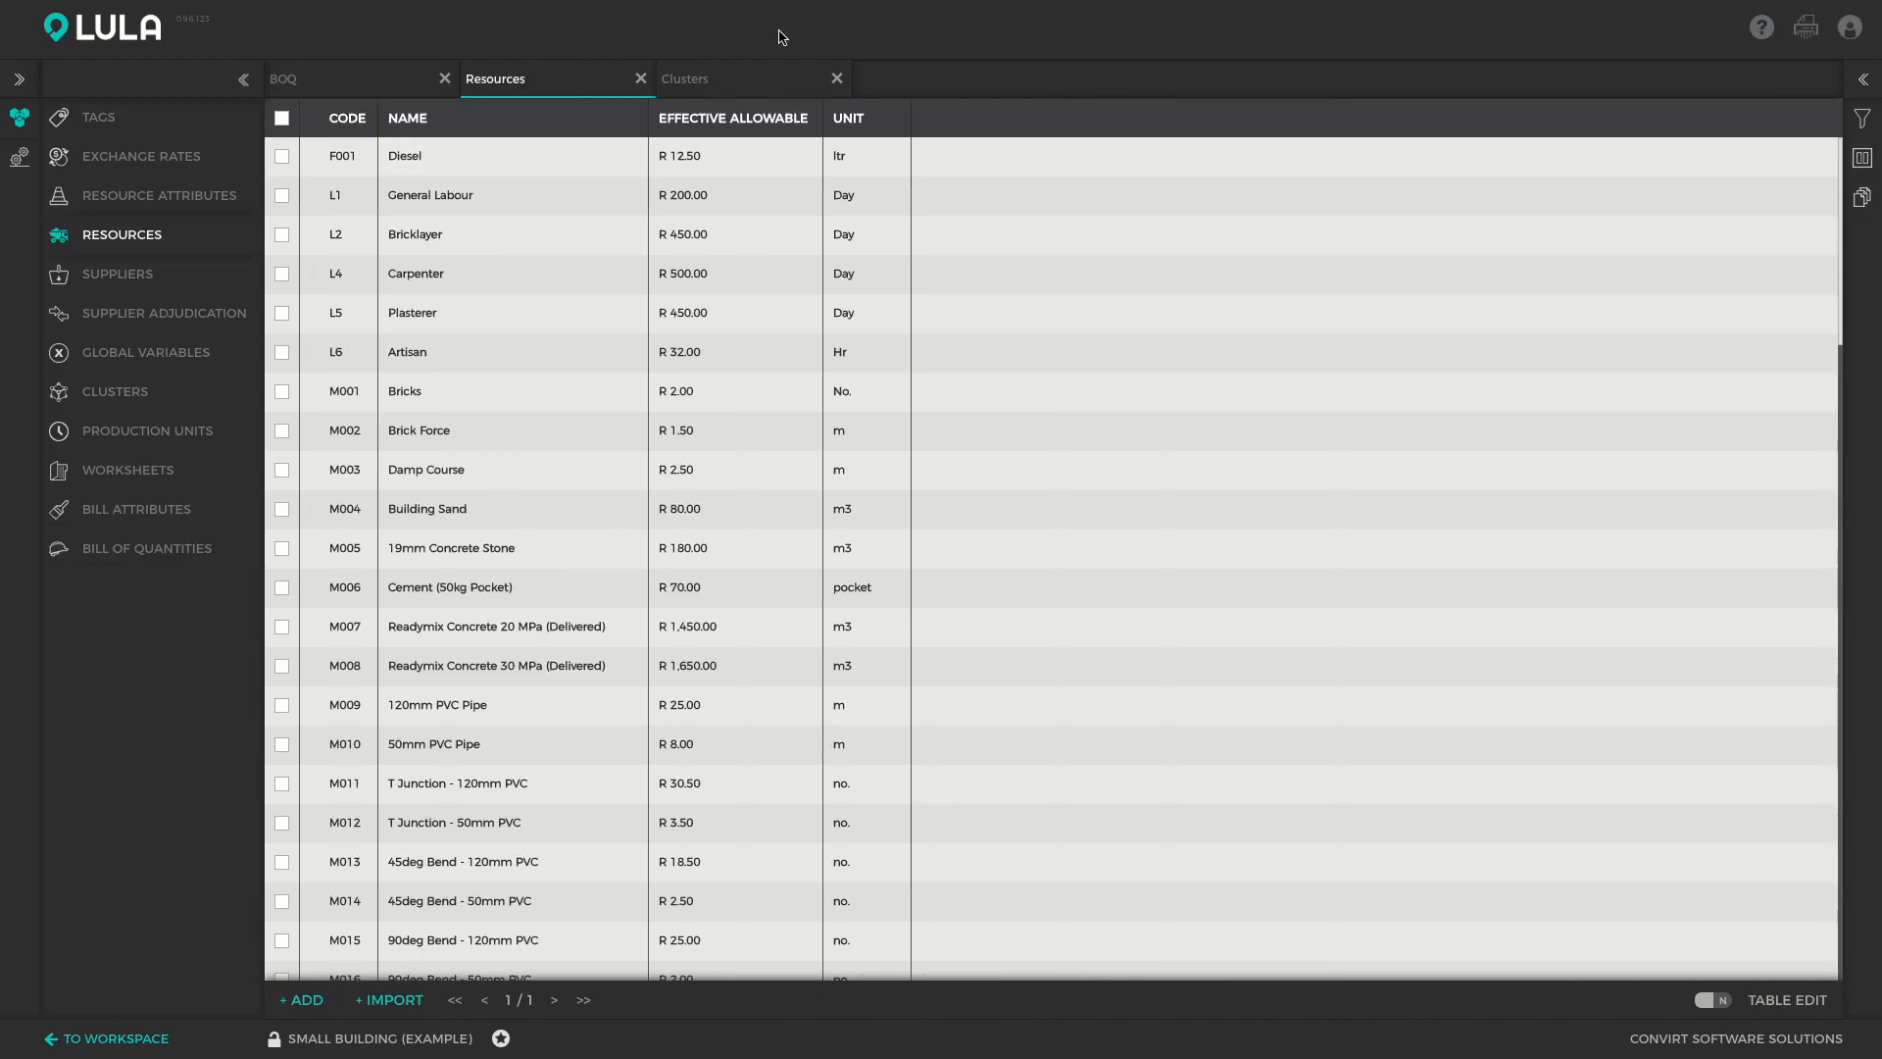
left_click(745, 91)
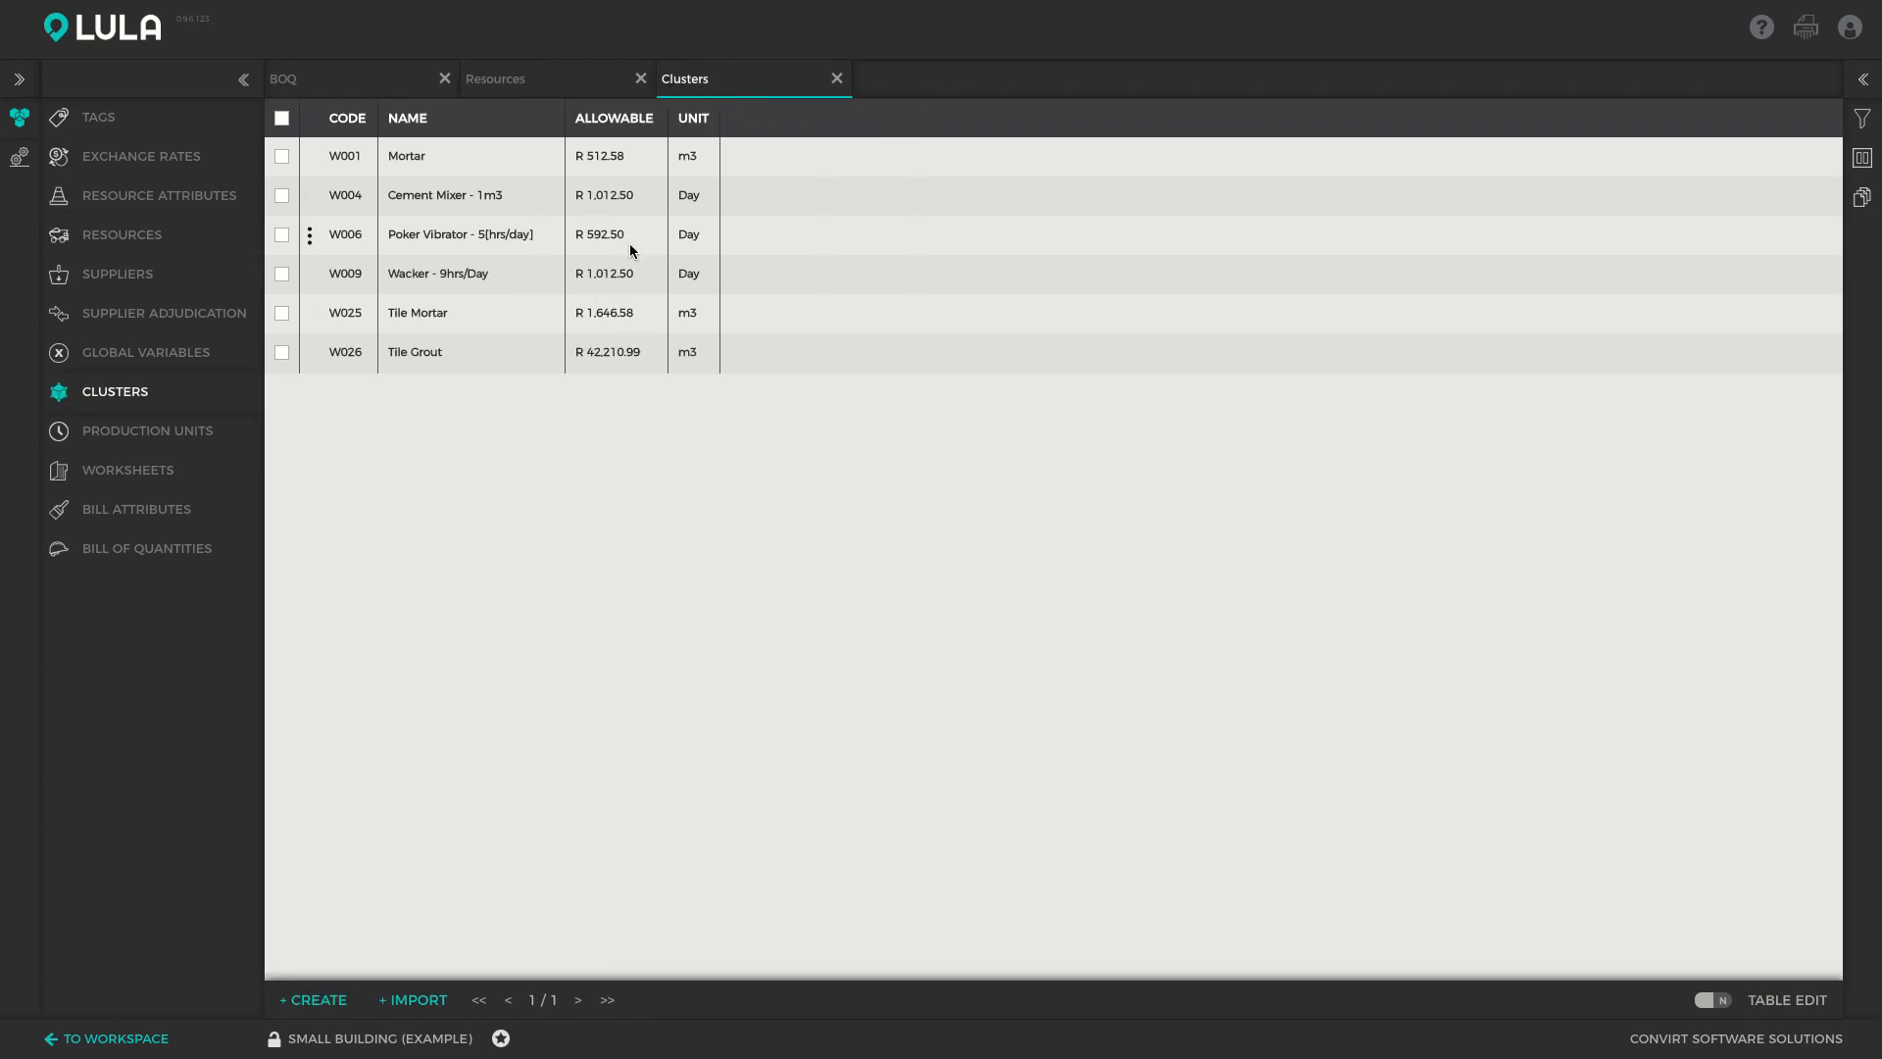
left_click(359, 83)
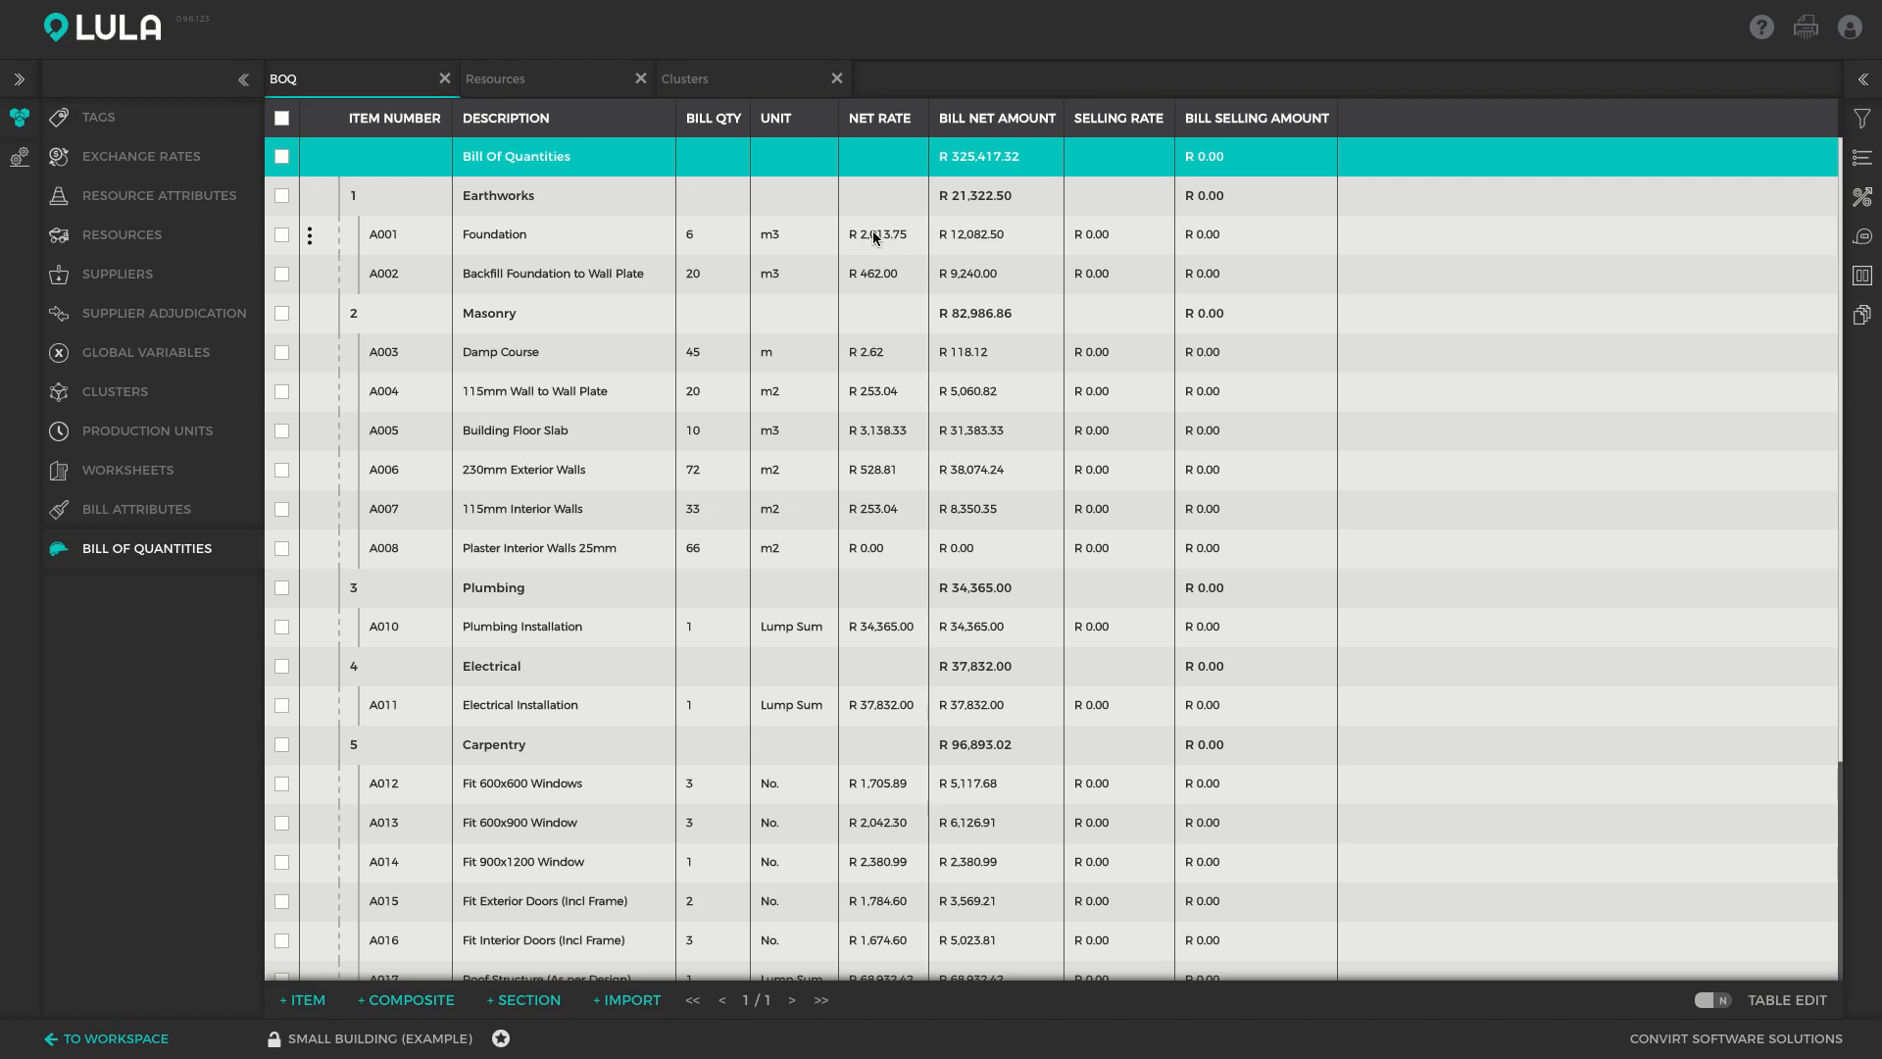
Step: Open bill item A008, Plaster Interior Walls 25mm, in the item editor and collapse the project navigation to widen the workspace
left_click(557, 543)
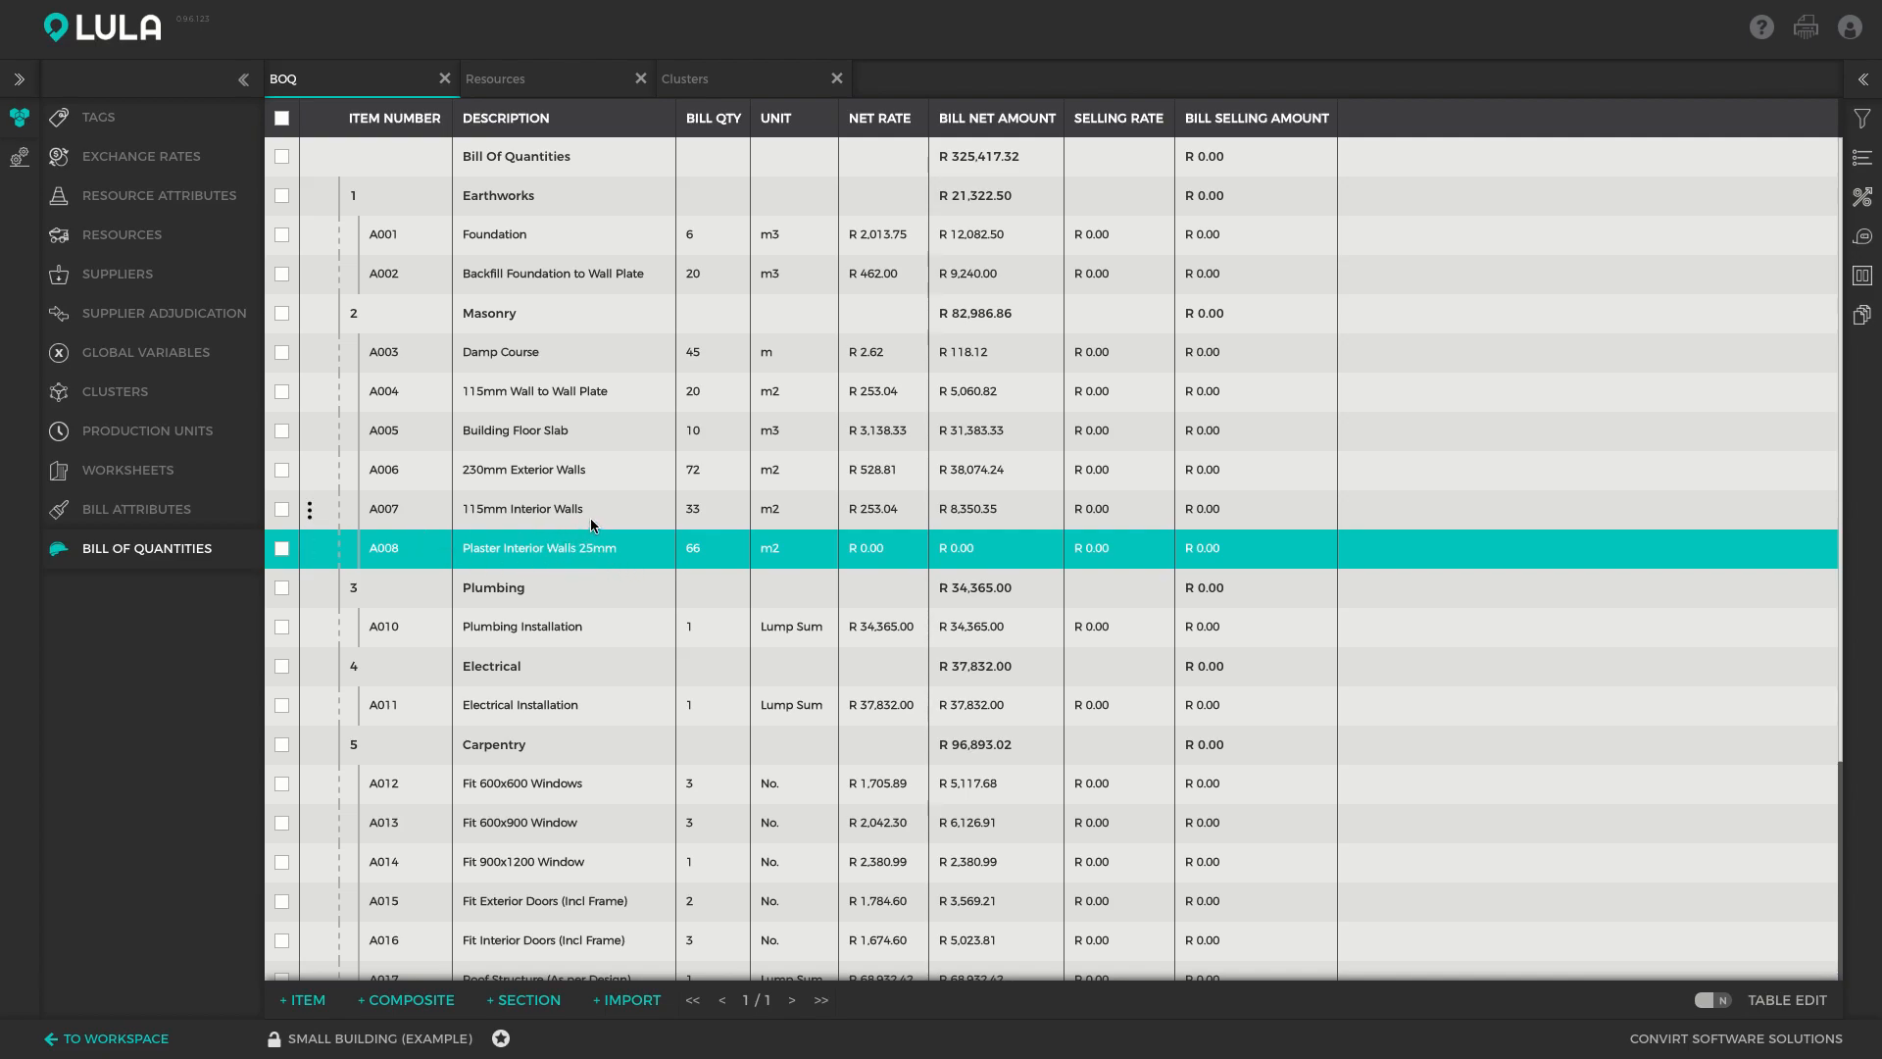
left_click(891, 236)
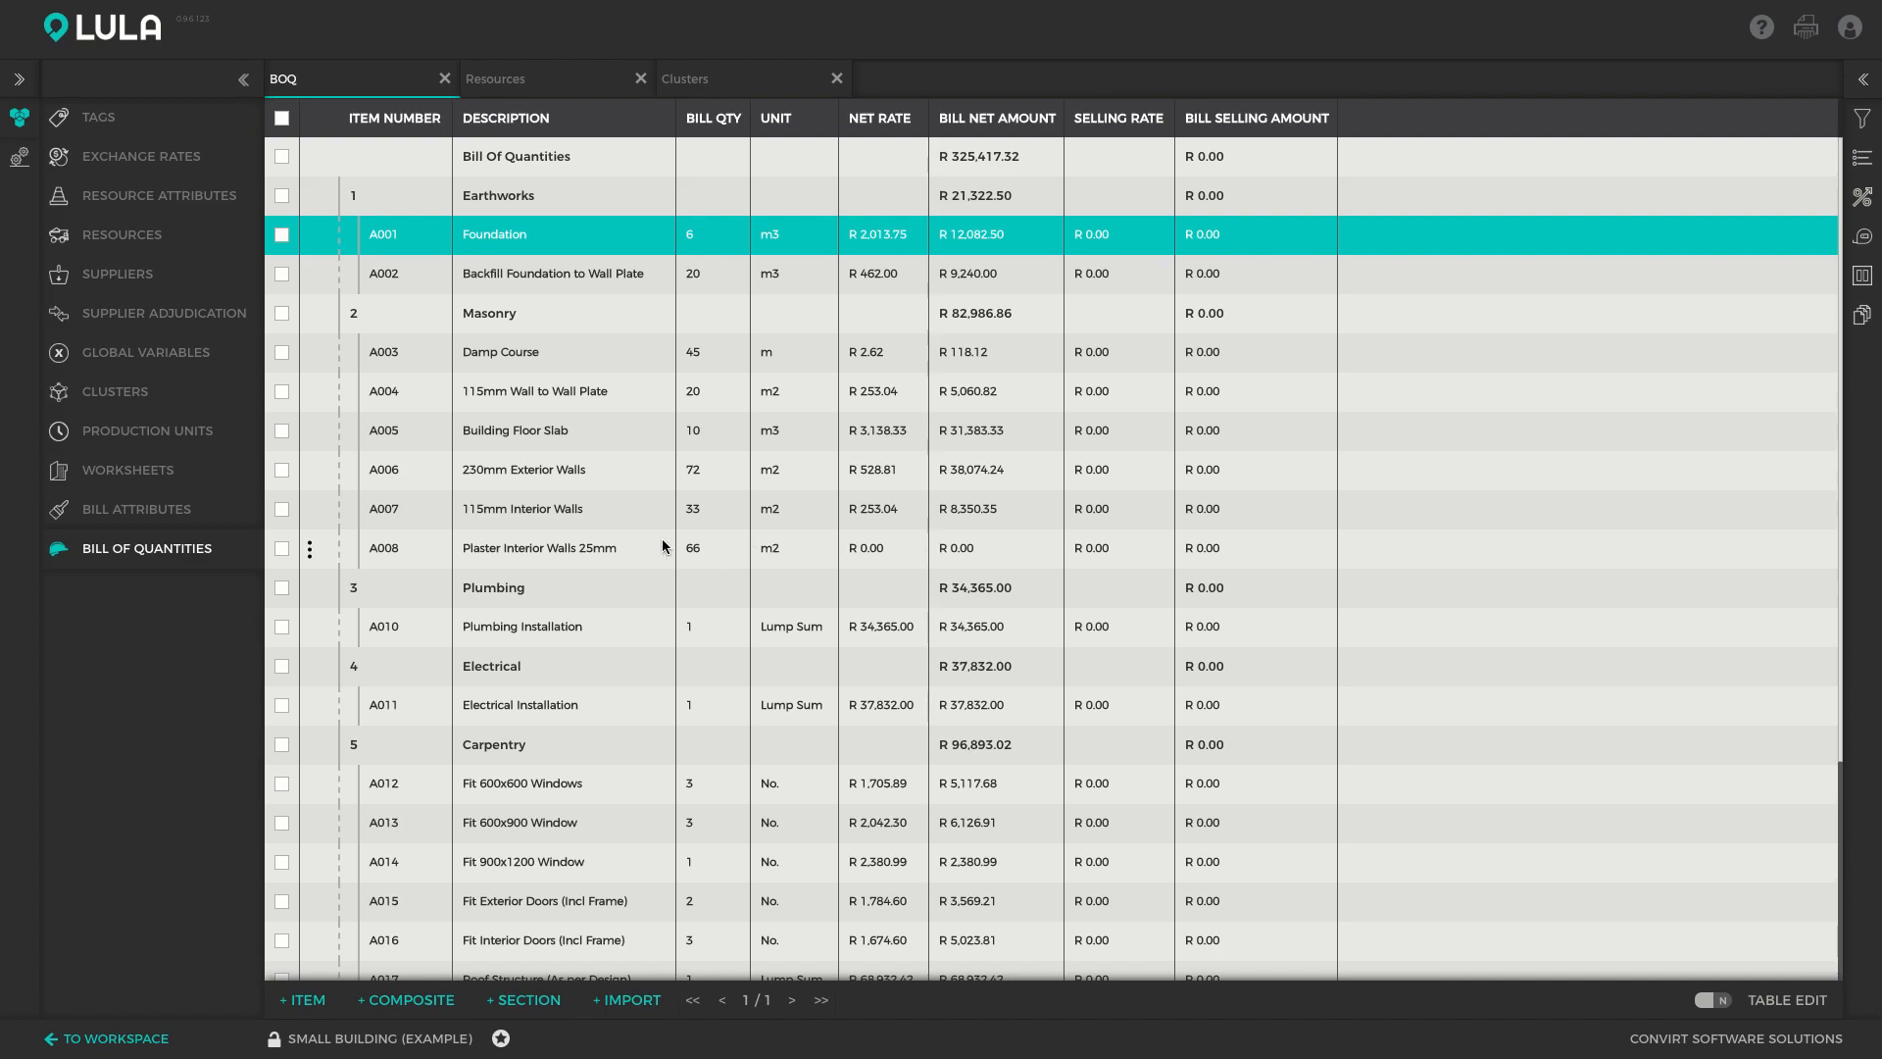
left_click(576, 555)
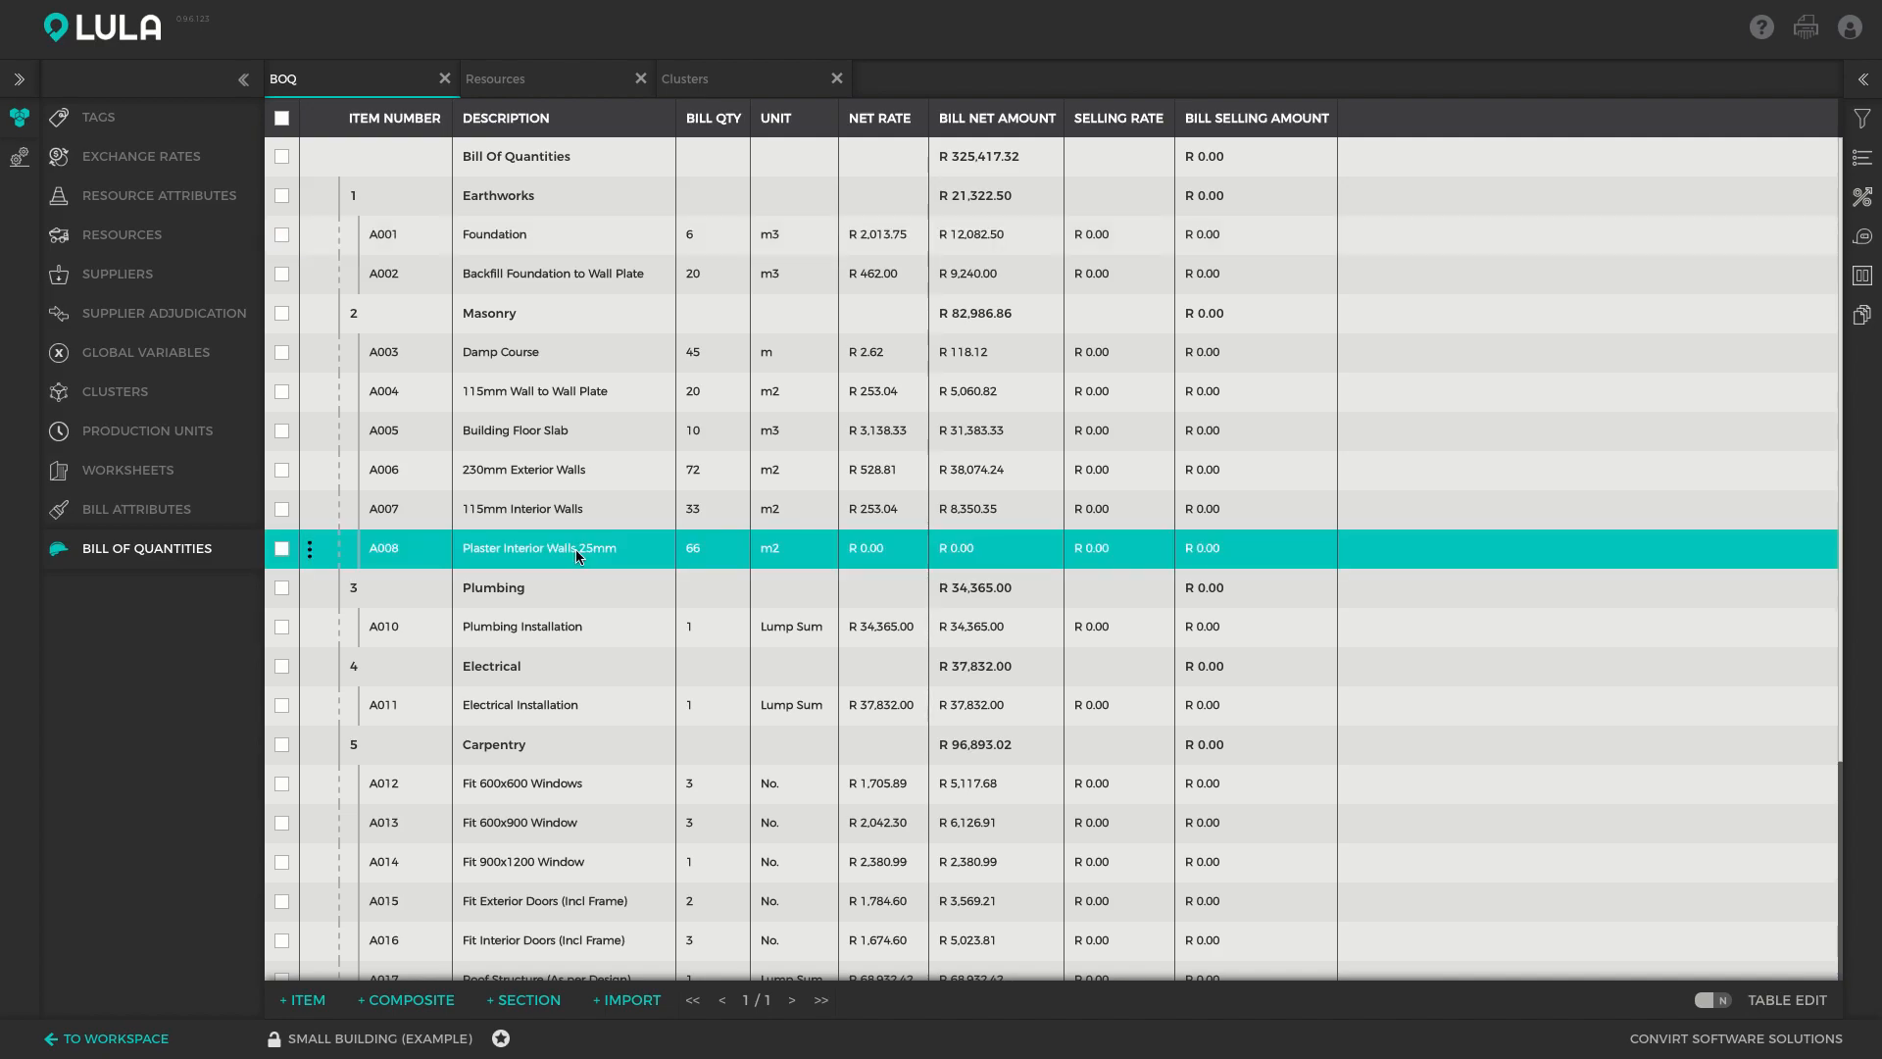
double_click(575, 549)
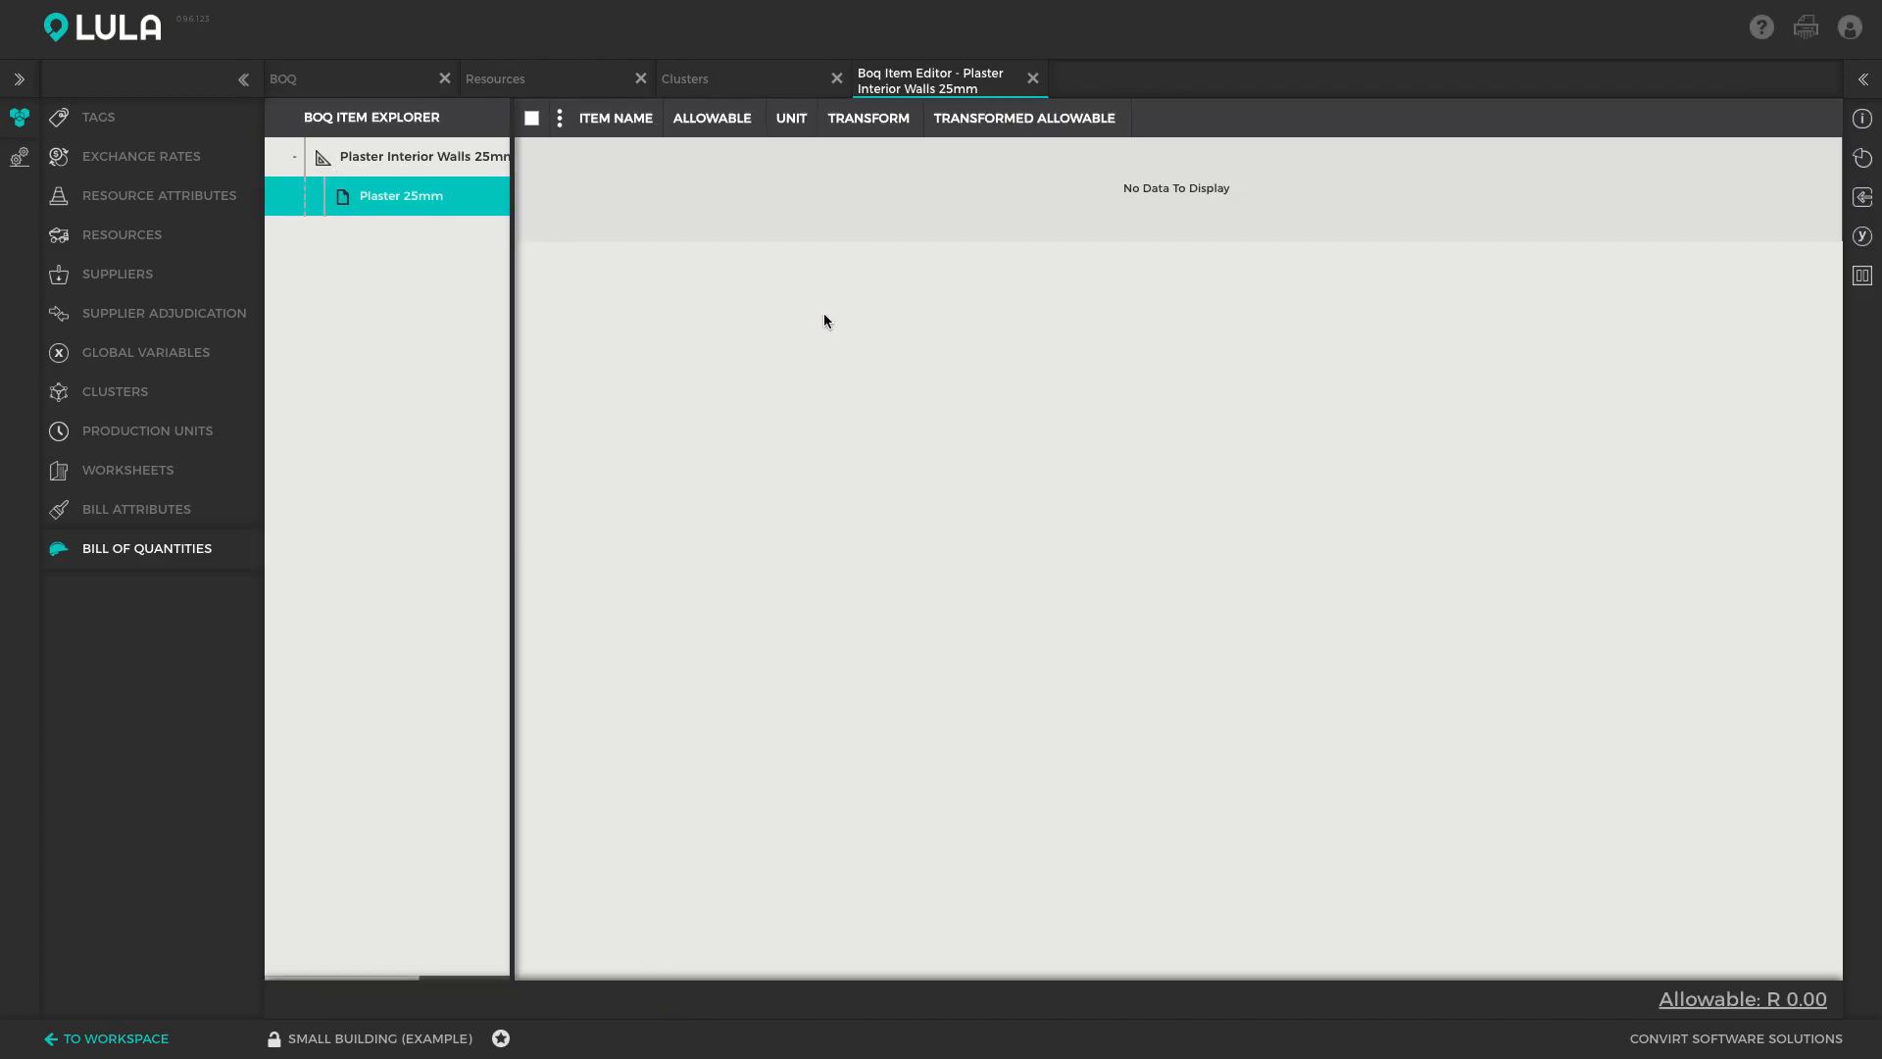
left_click(243, 79)
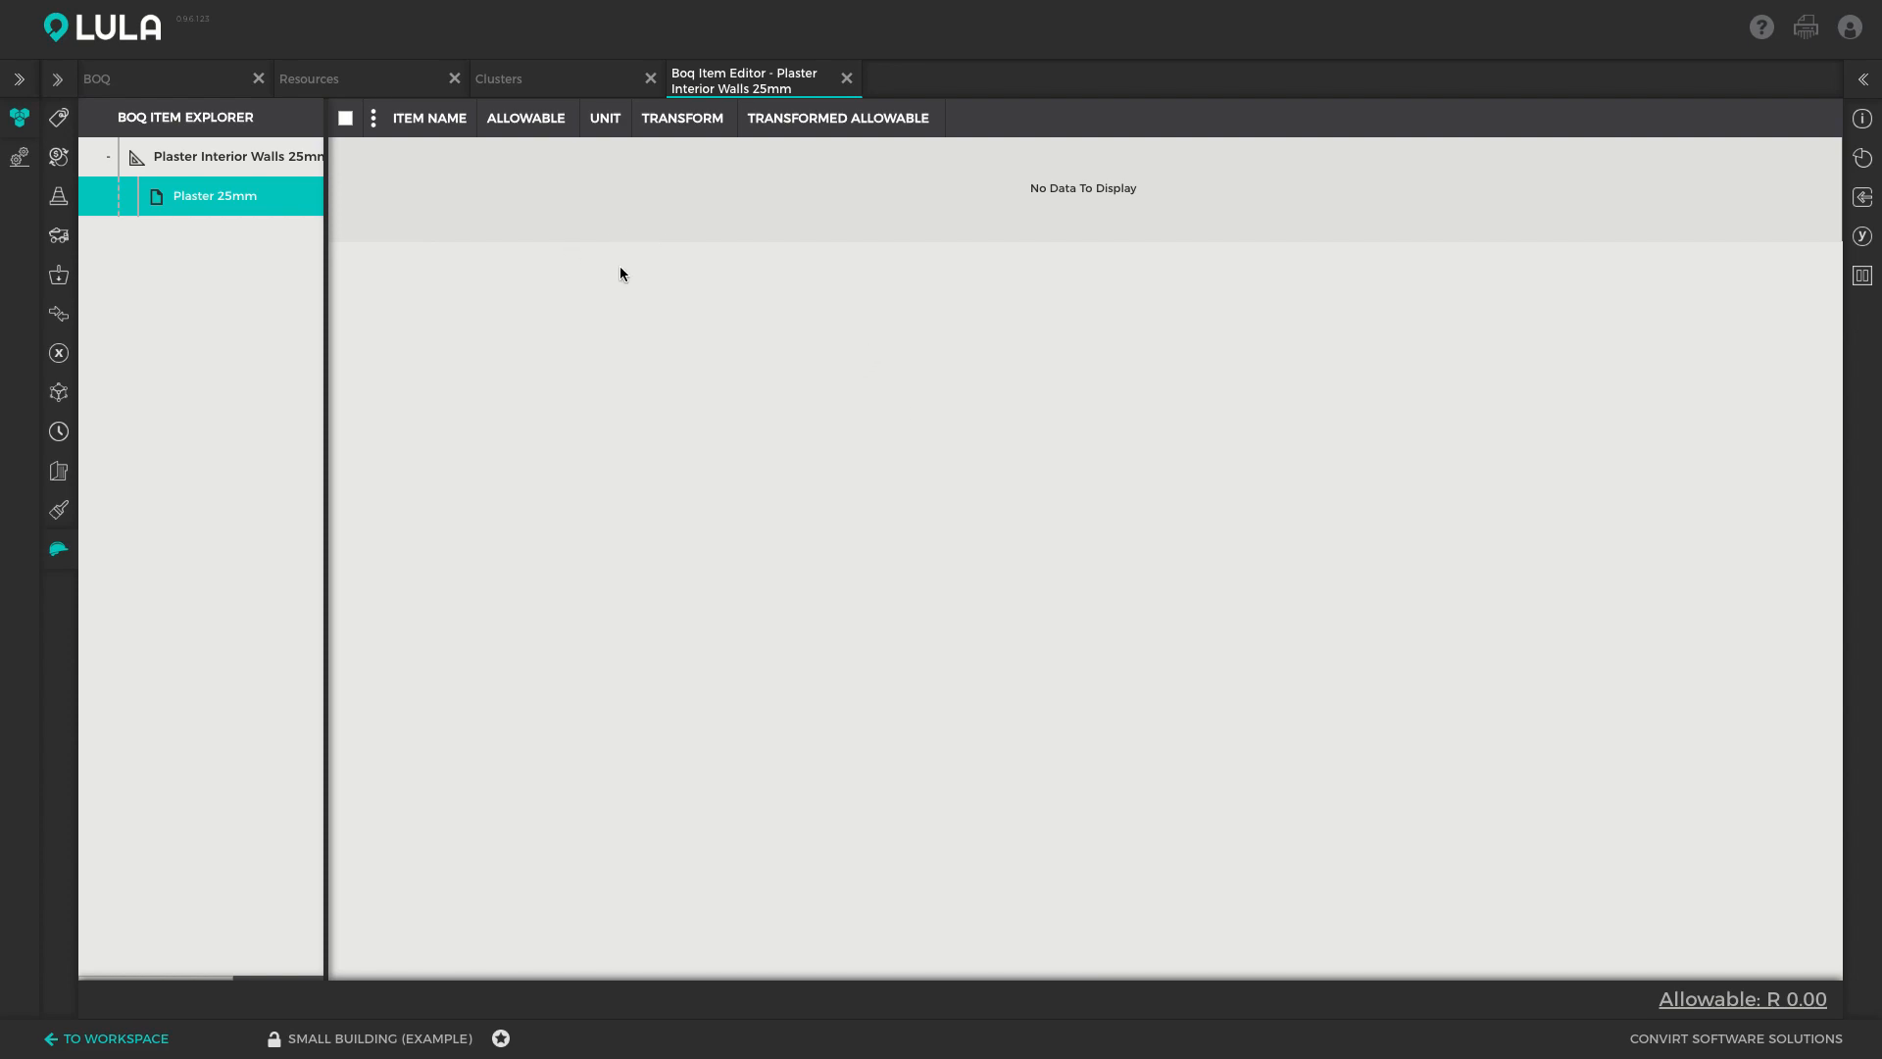
left_click(1863, 79)
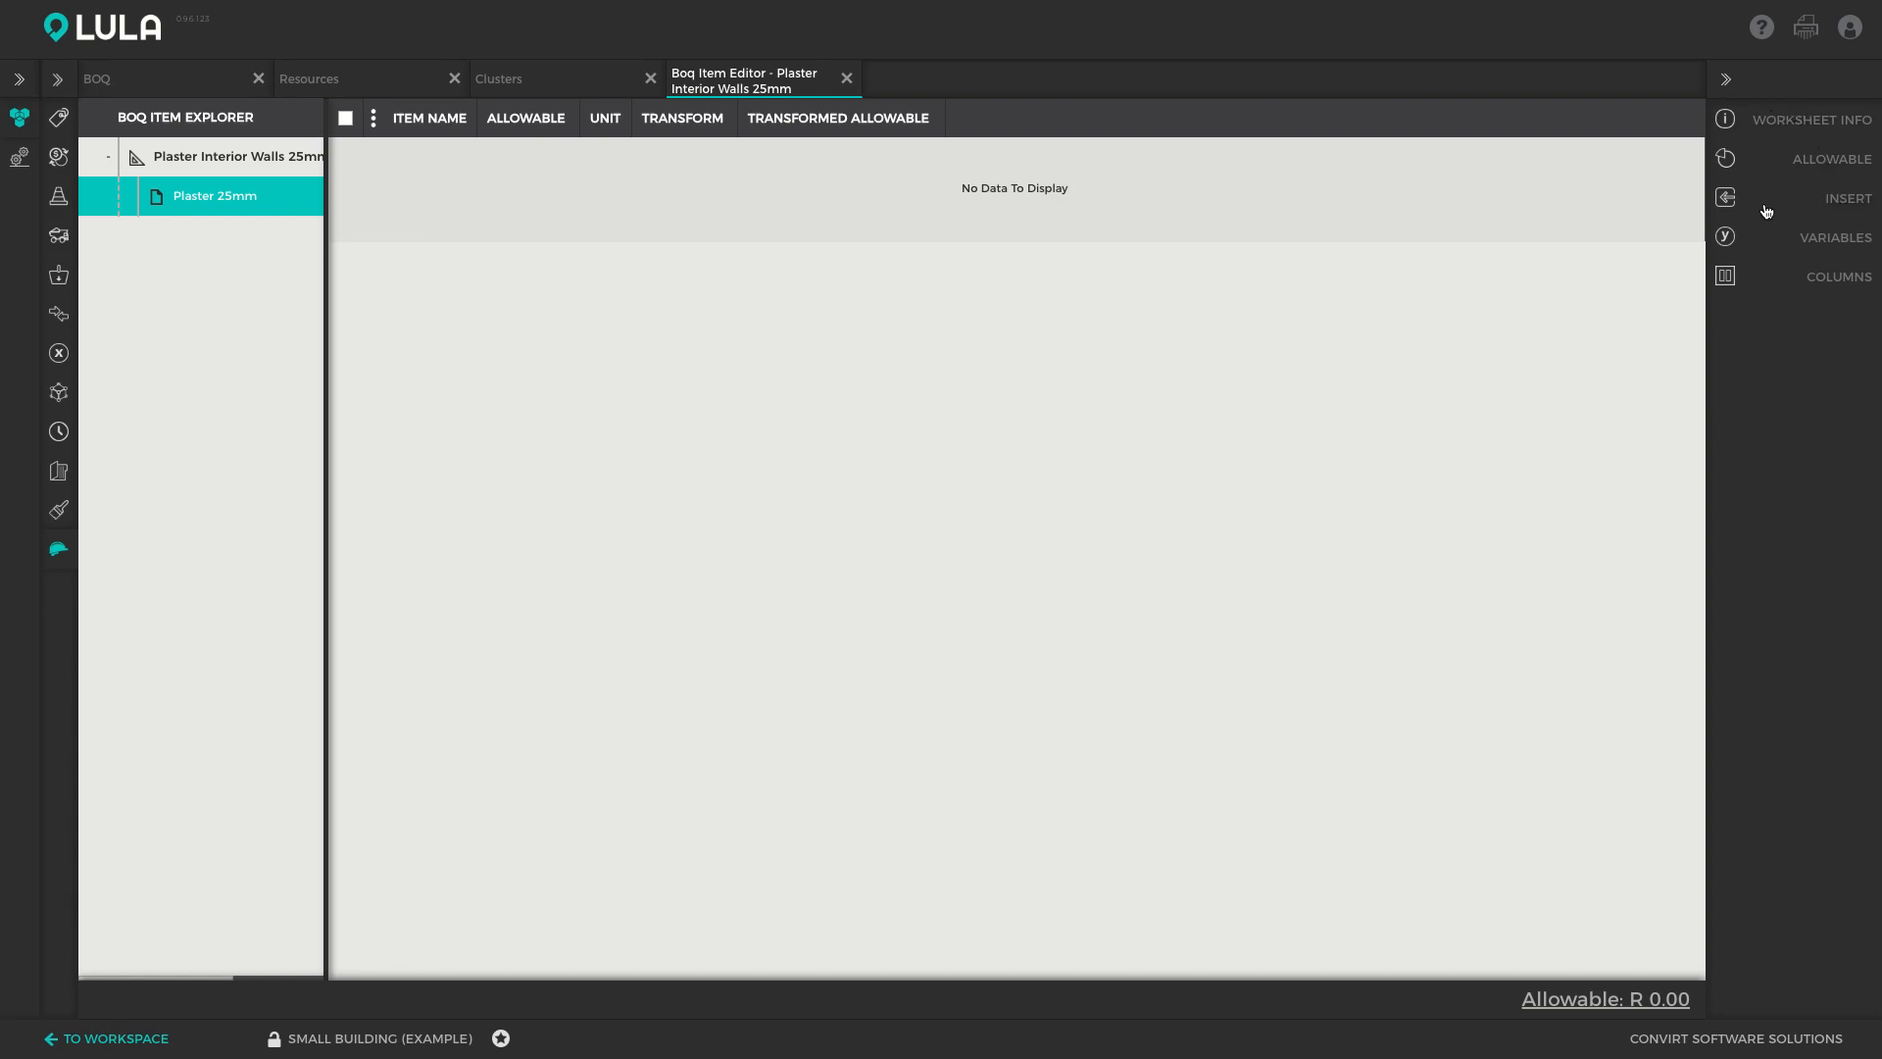
left_click(1770, 81)
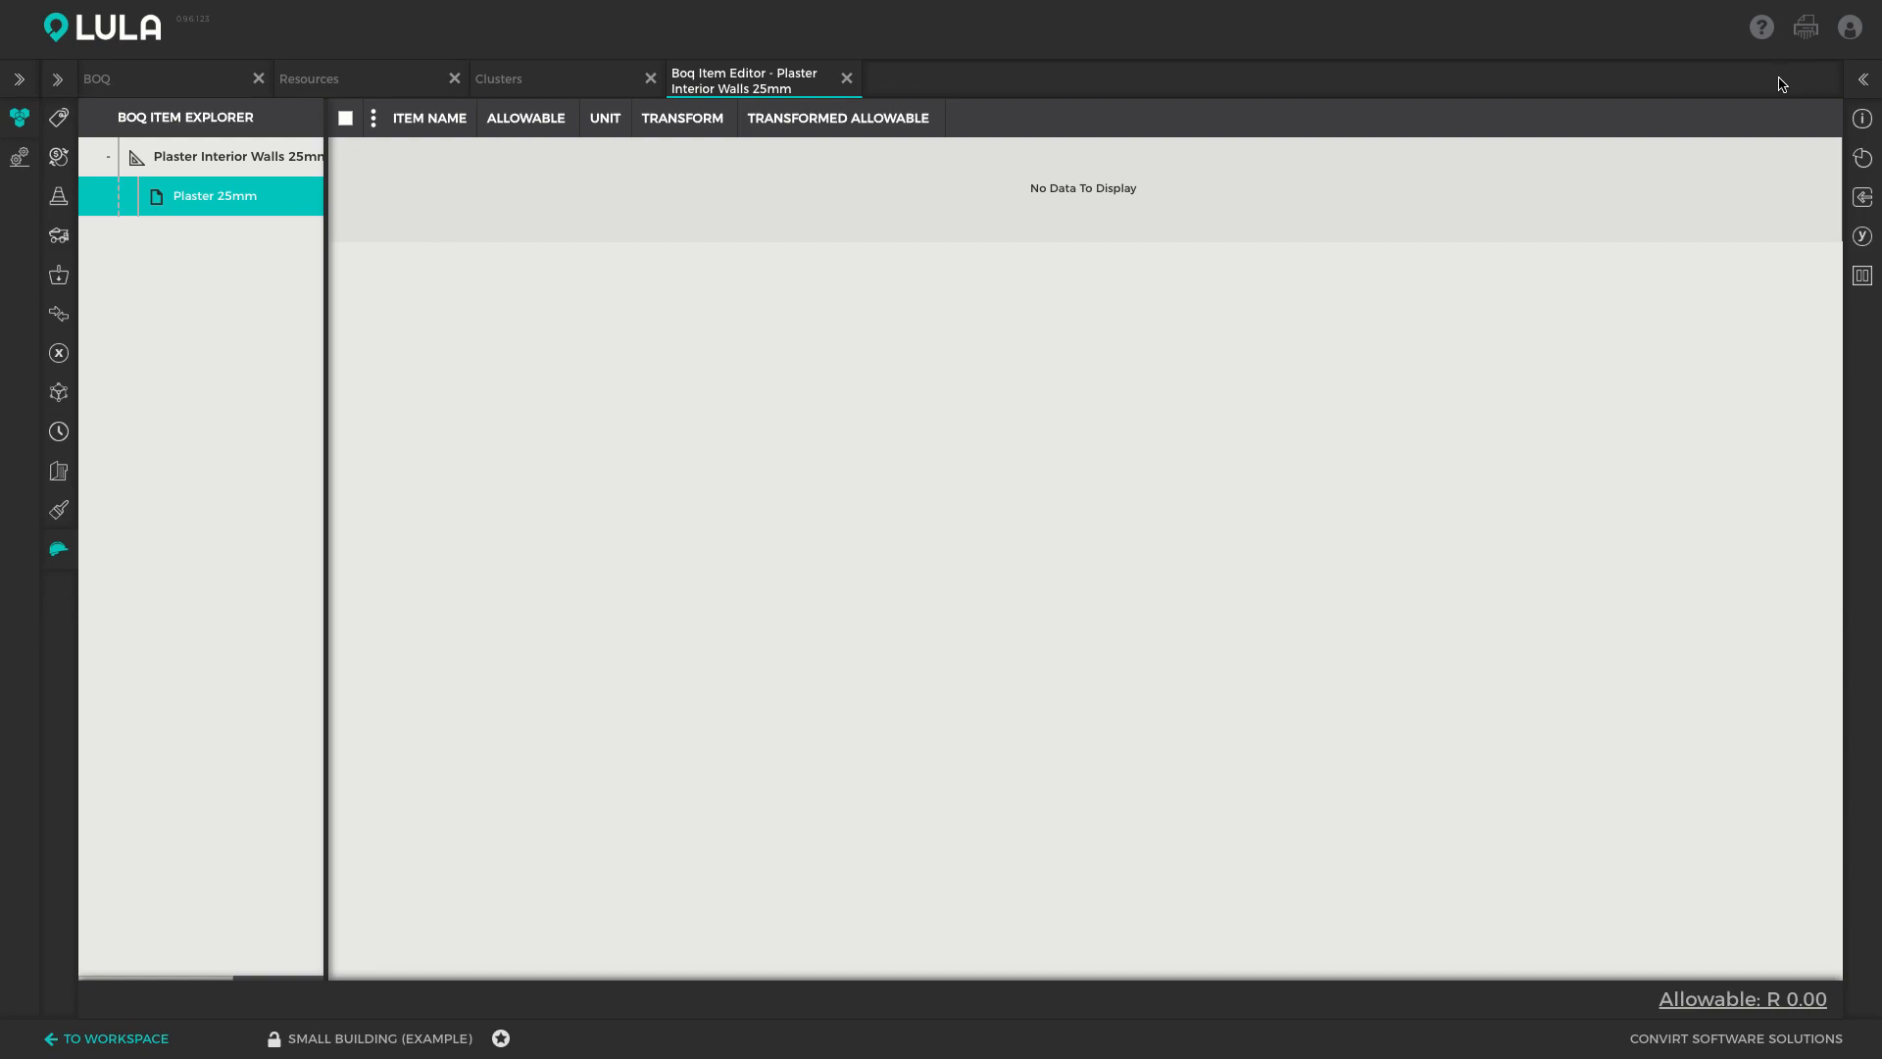
Step: Search the insertable resources for "labour" and insert General Labour and Plasterer into the Plaster 25mm worksheet
left_click(1864, 203)
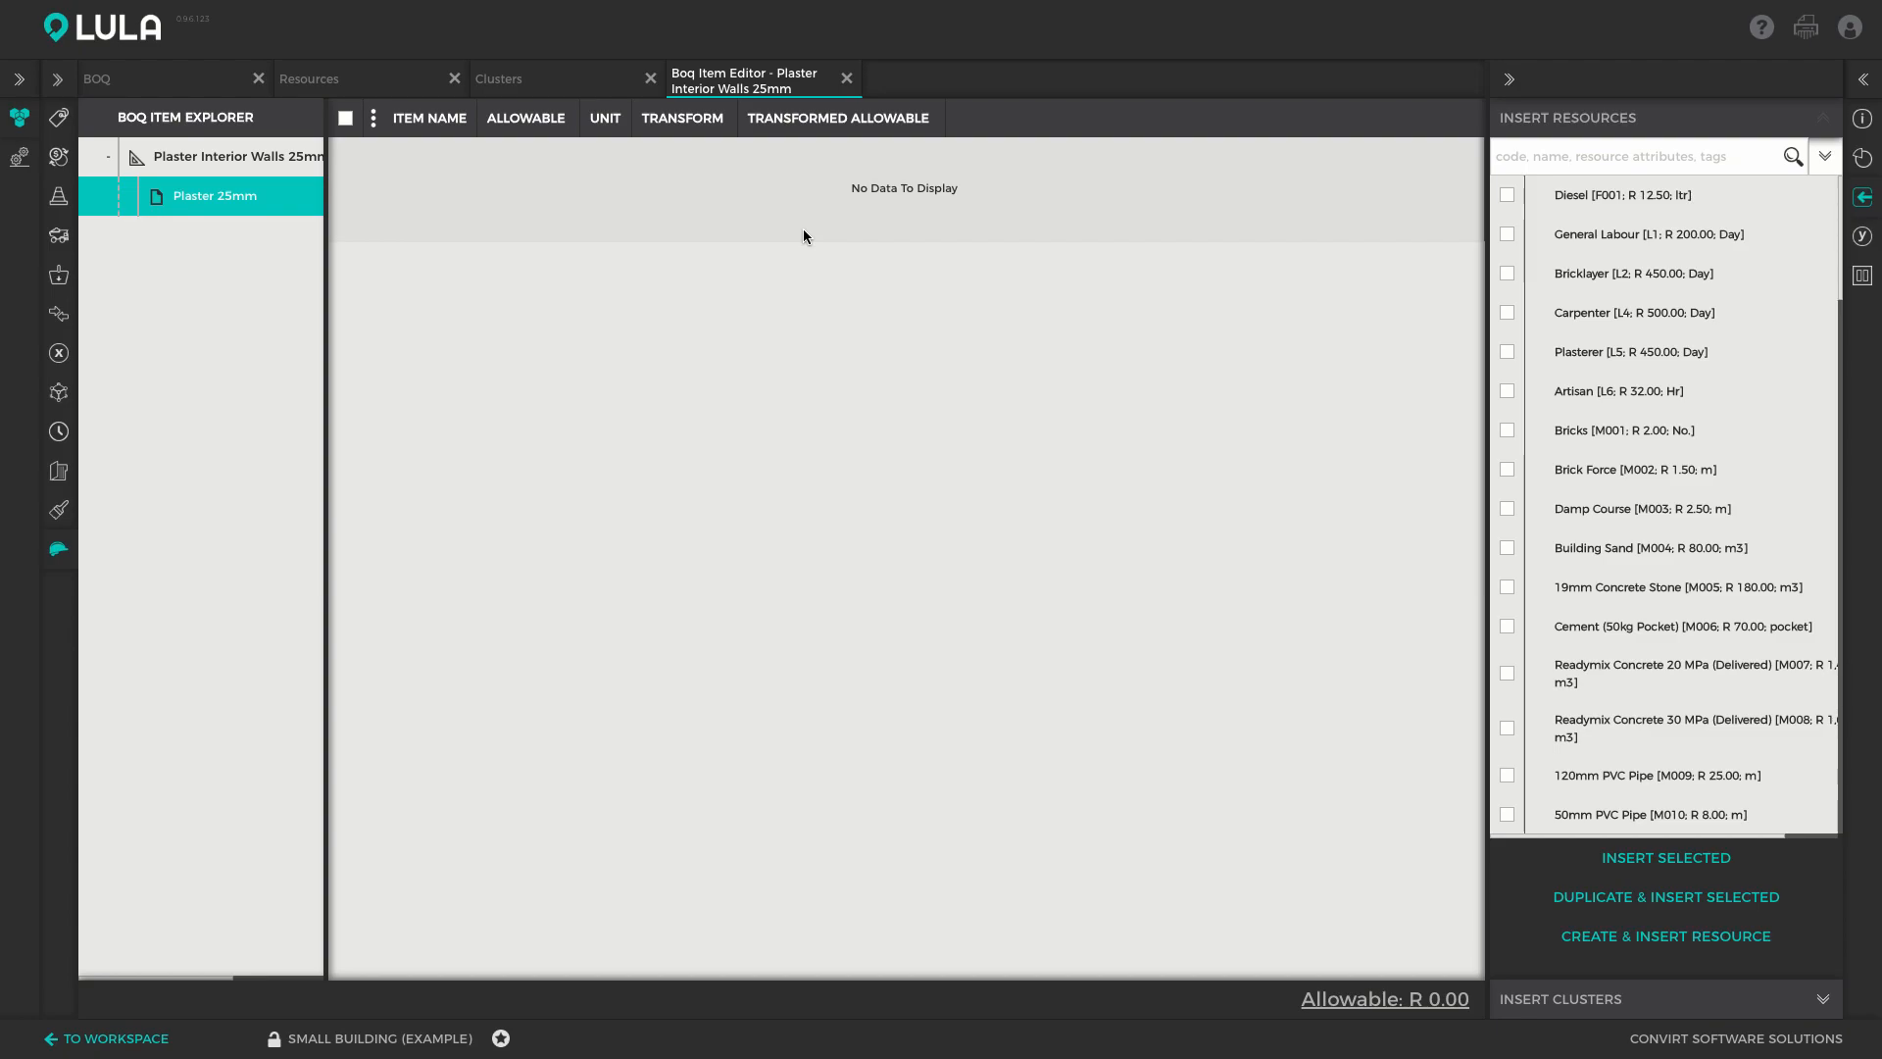
left_click(1570, 167)
left_click(1577, 156)
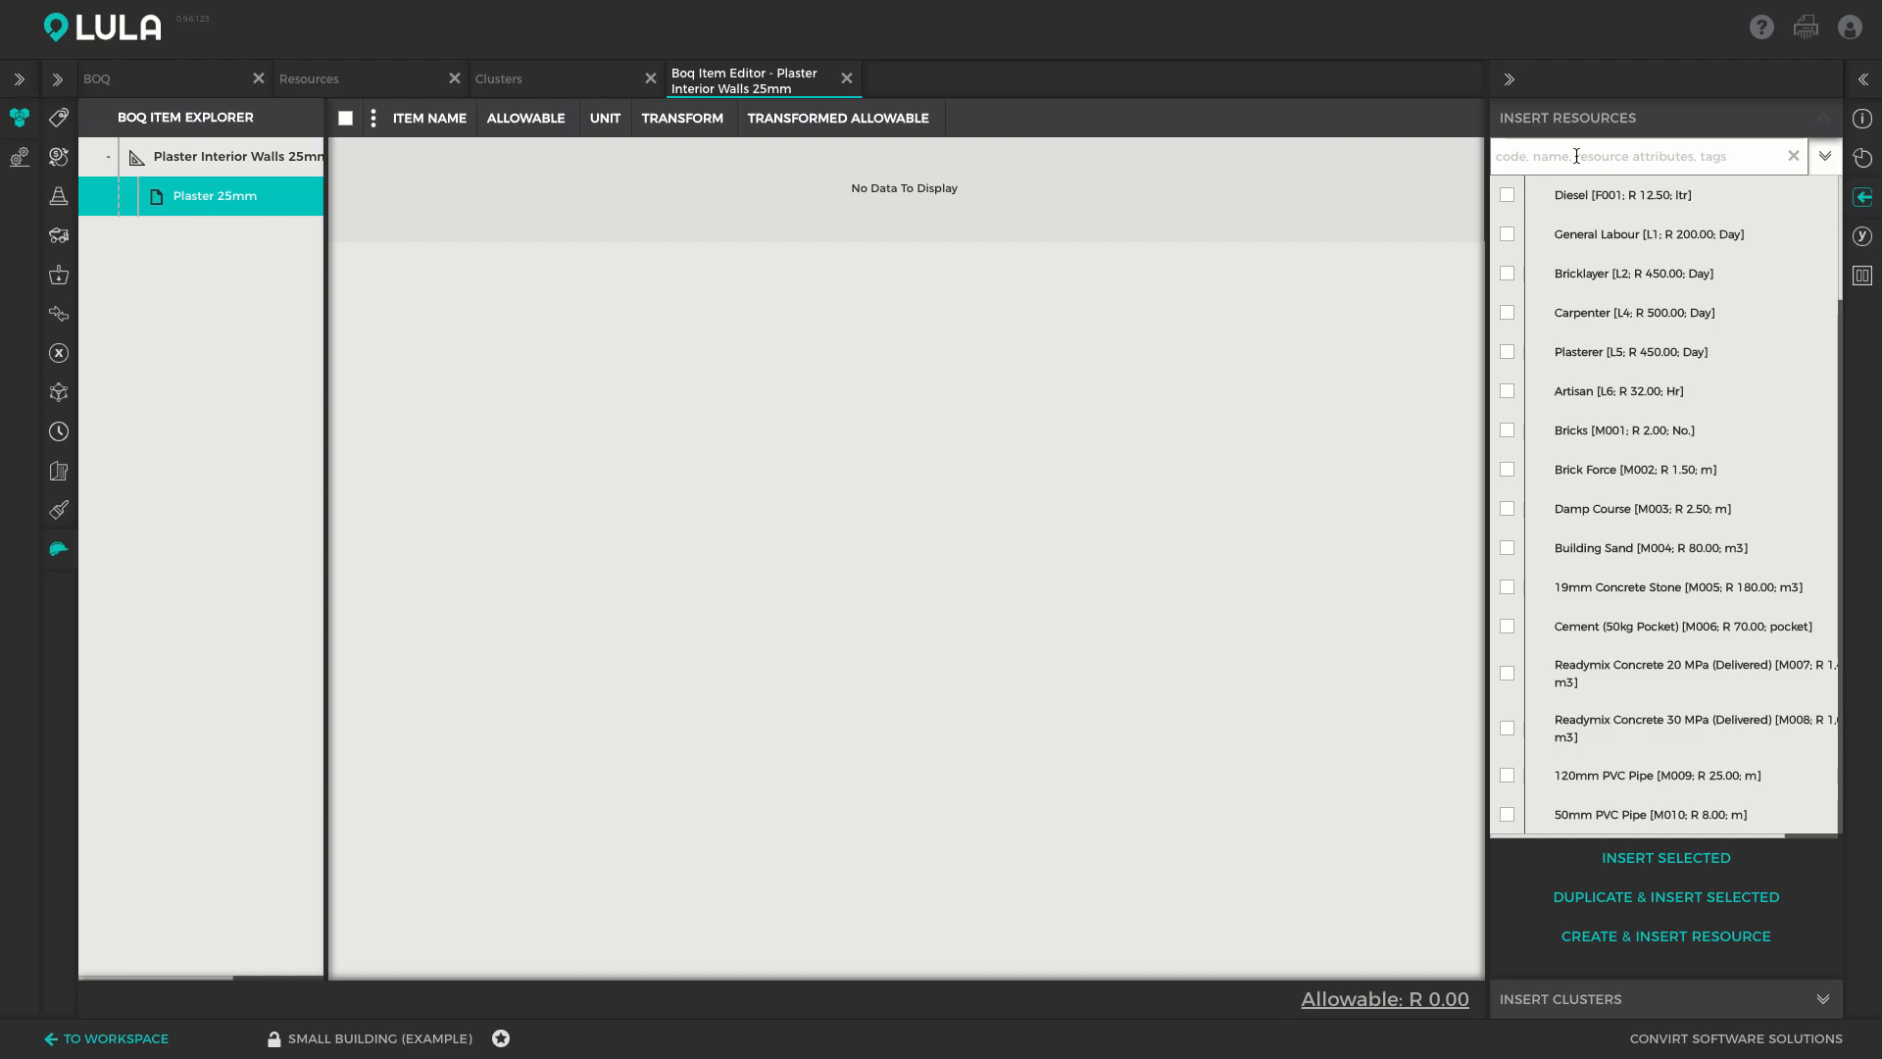
type("labour")
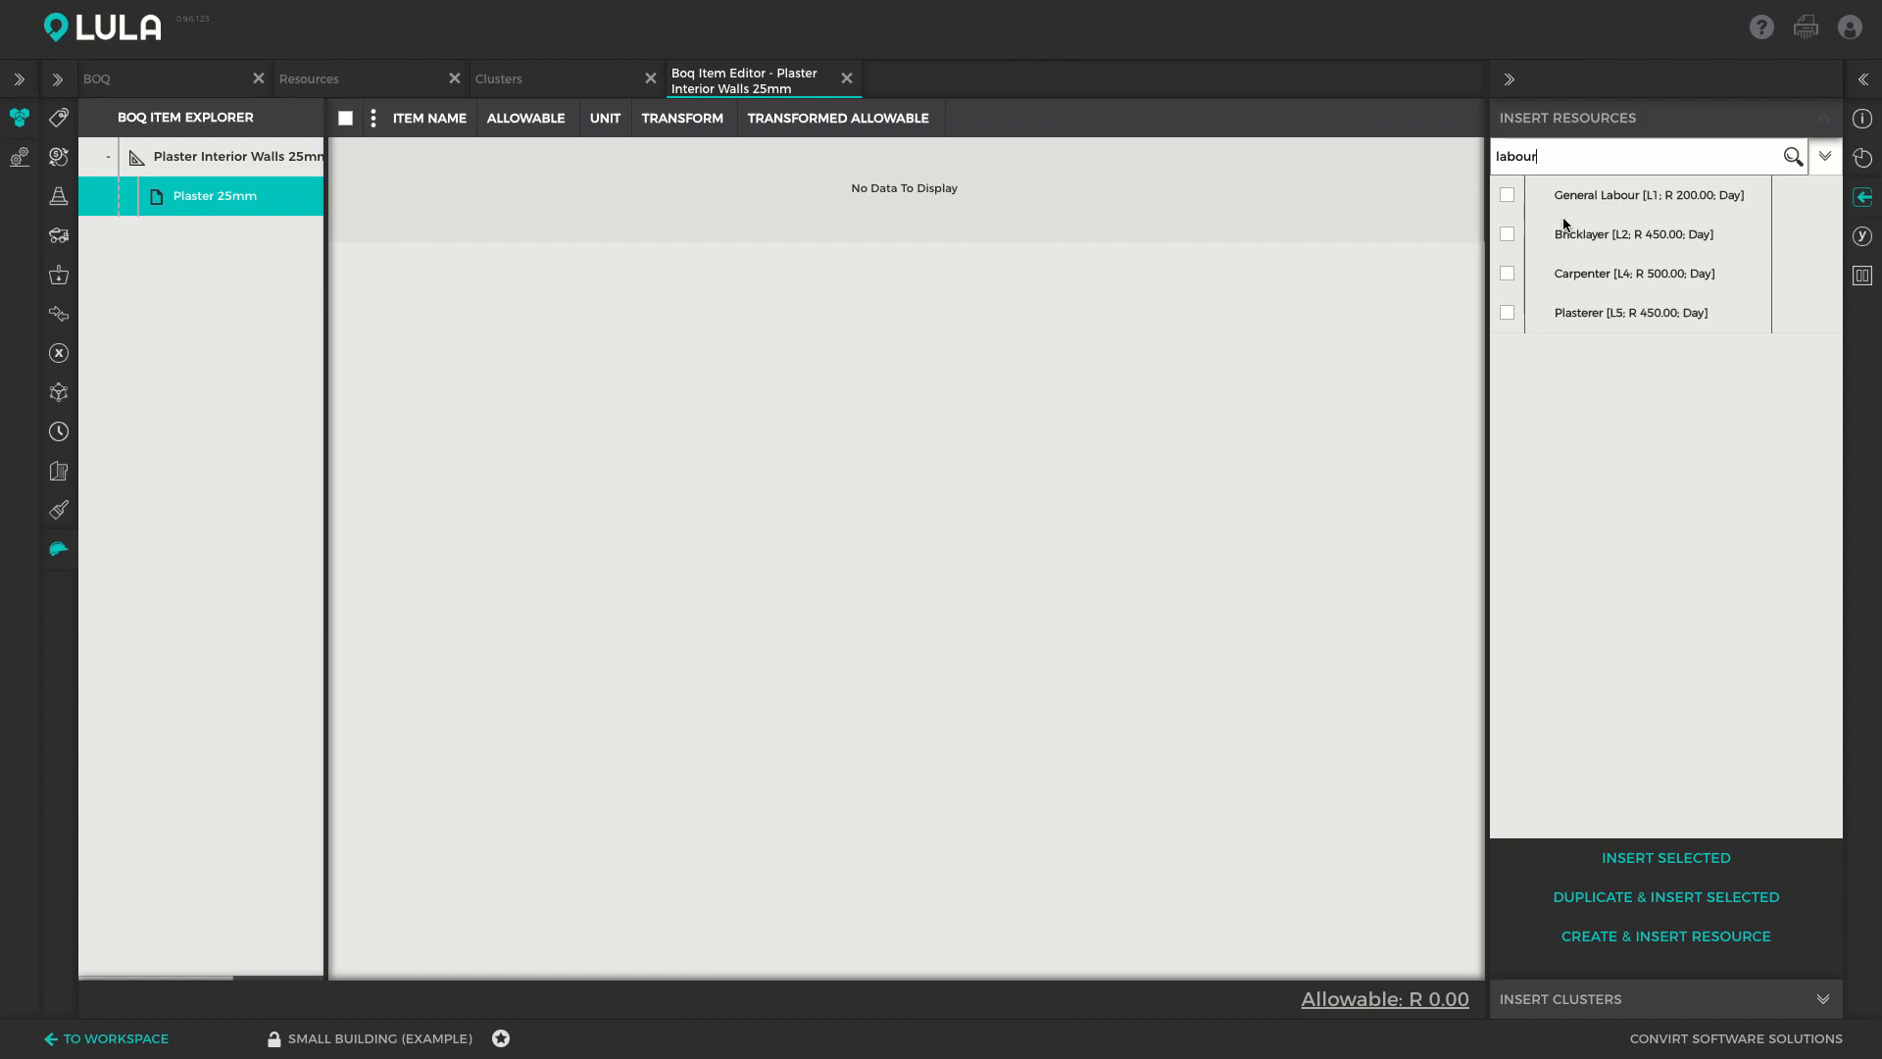
left_click(1510, 196)
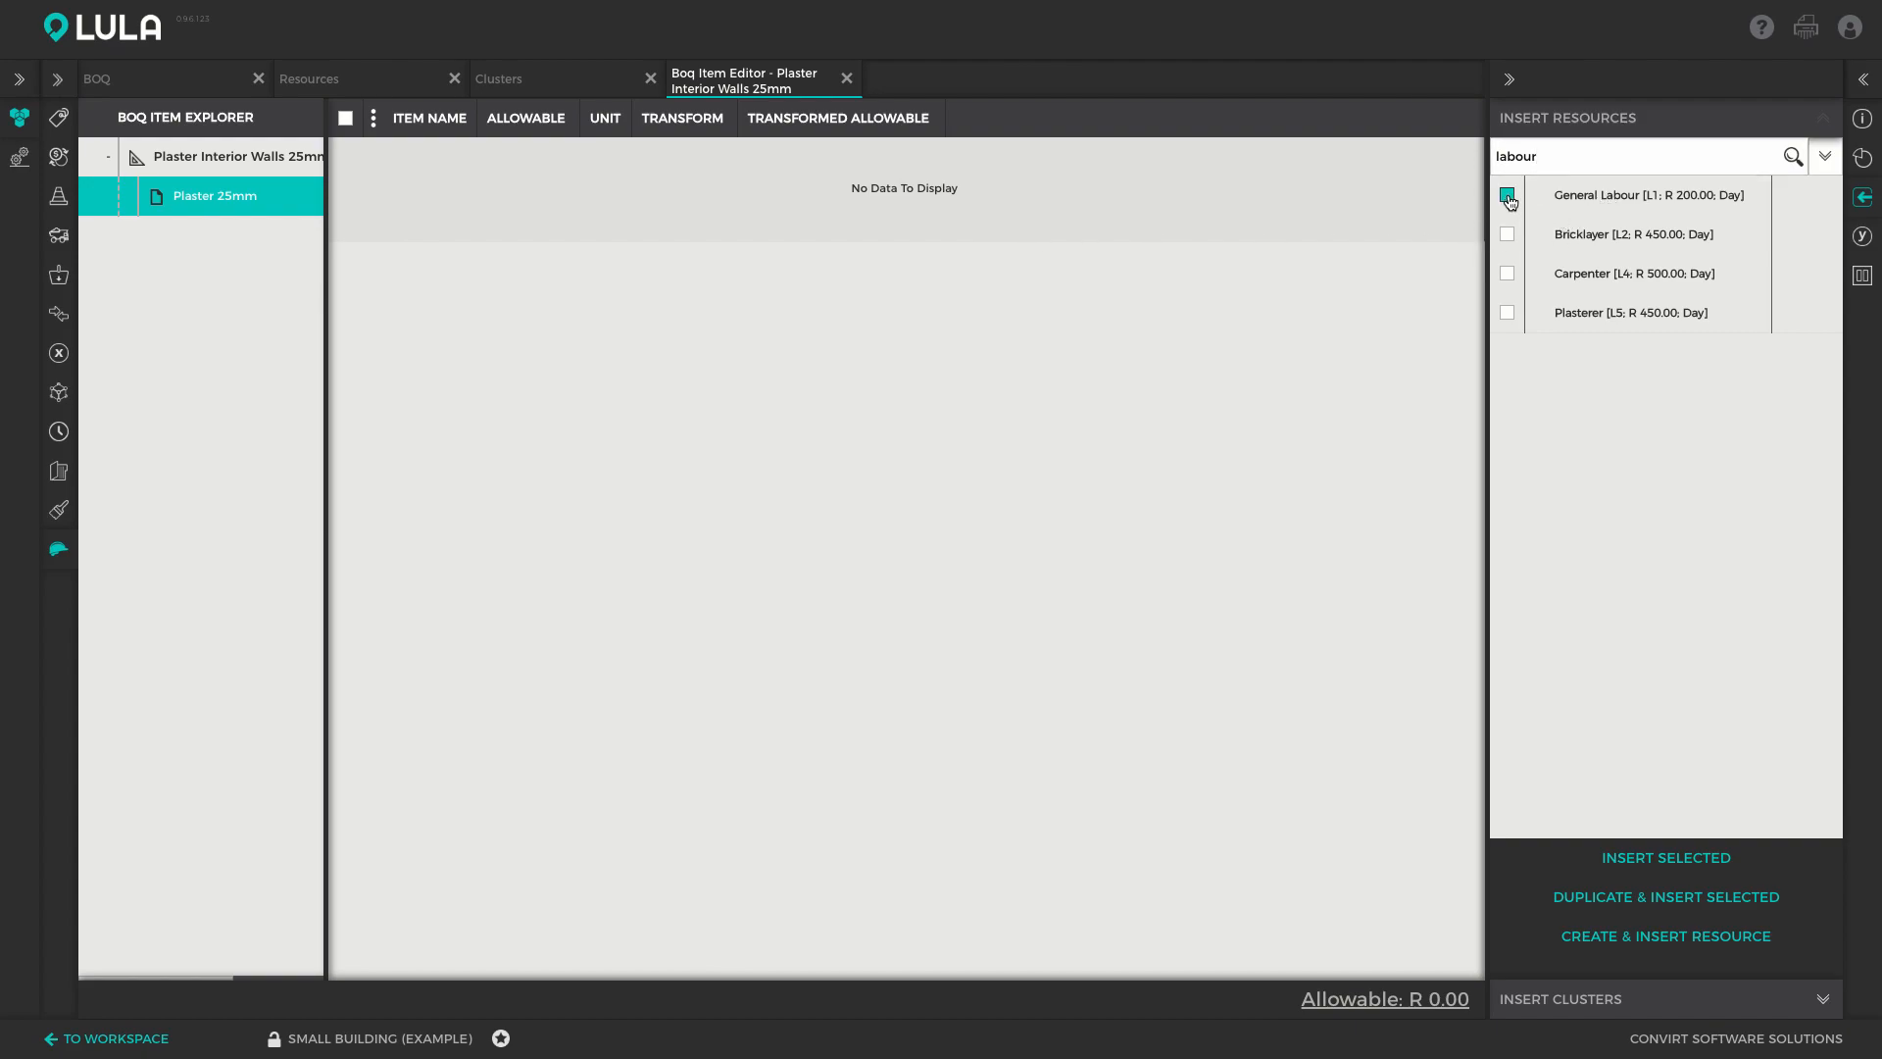
left_click(1509, 314)
left_click(1640, 857)
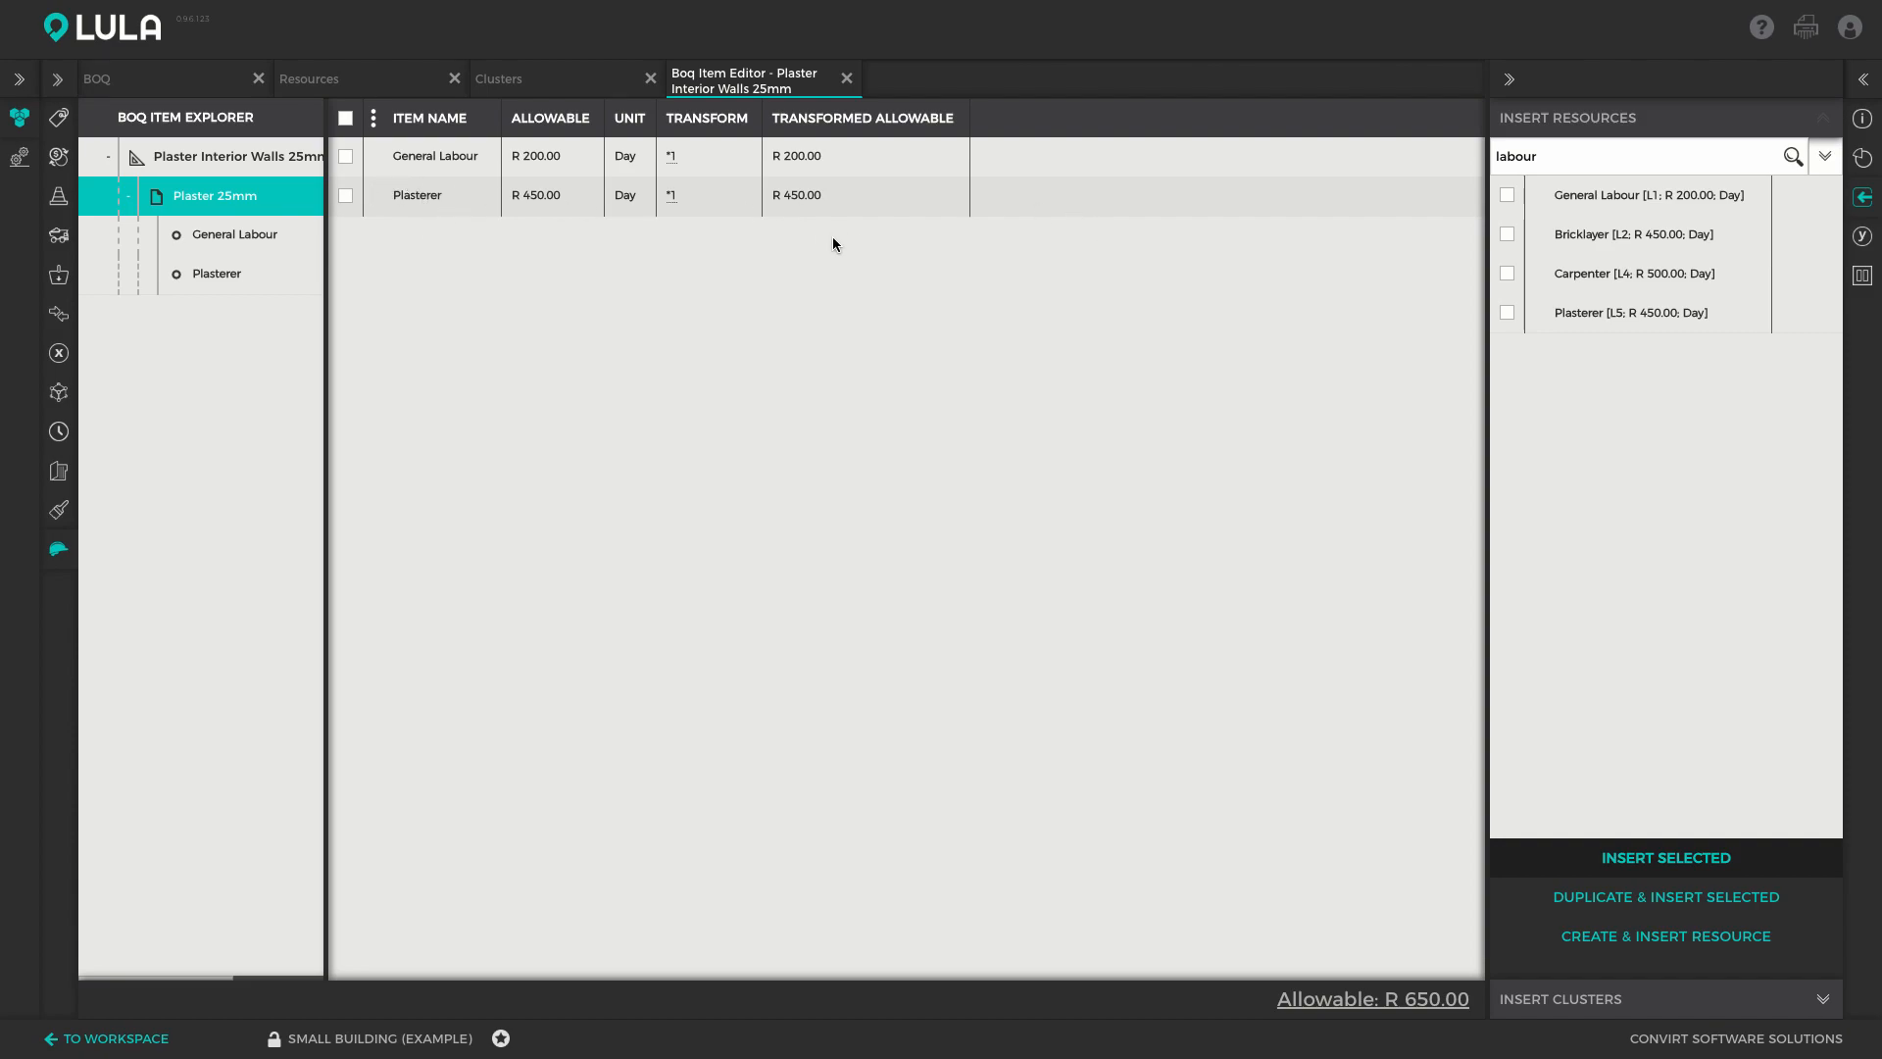
Step: Clear the resource search and insert the Mortar cluster into the Plaster 25mm worksheet
left_click(1794, 157)
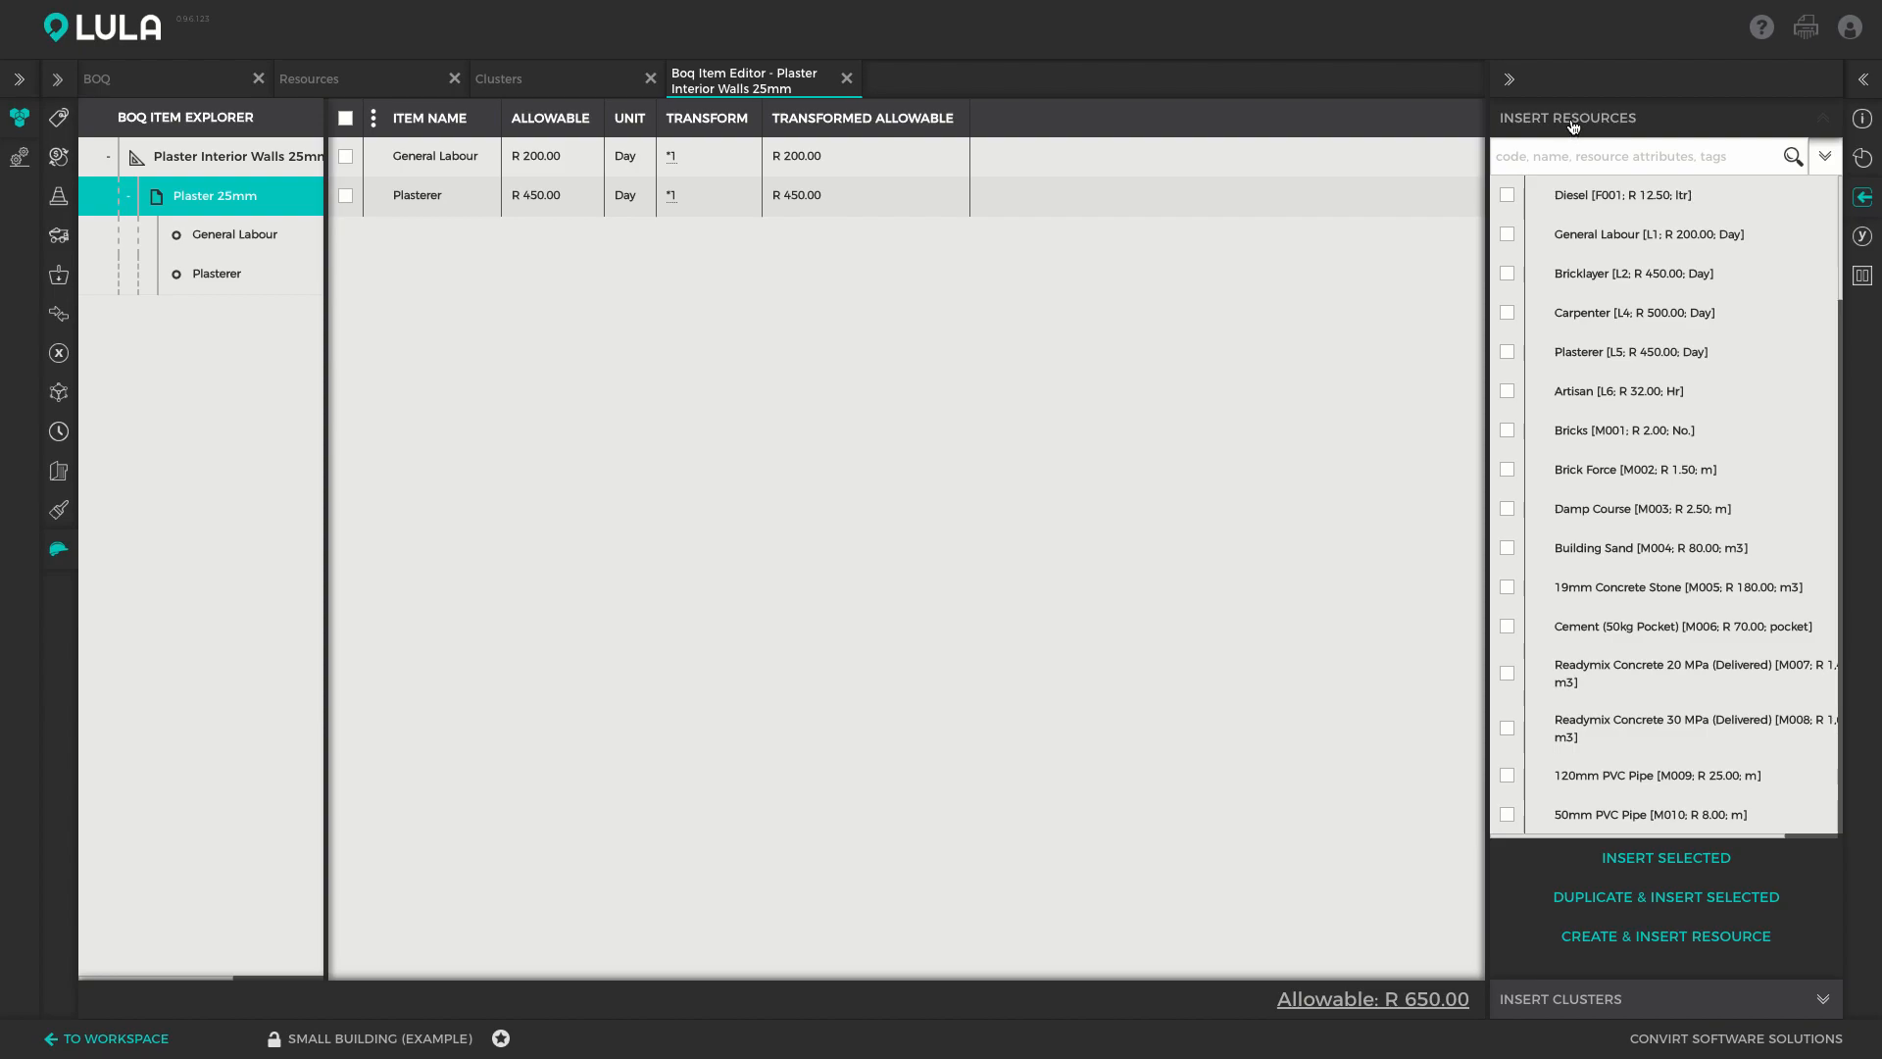
left_click(1624, 1006)
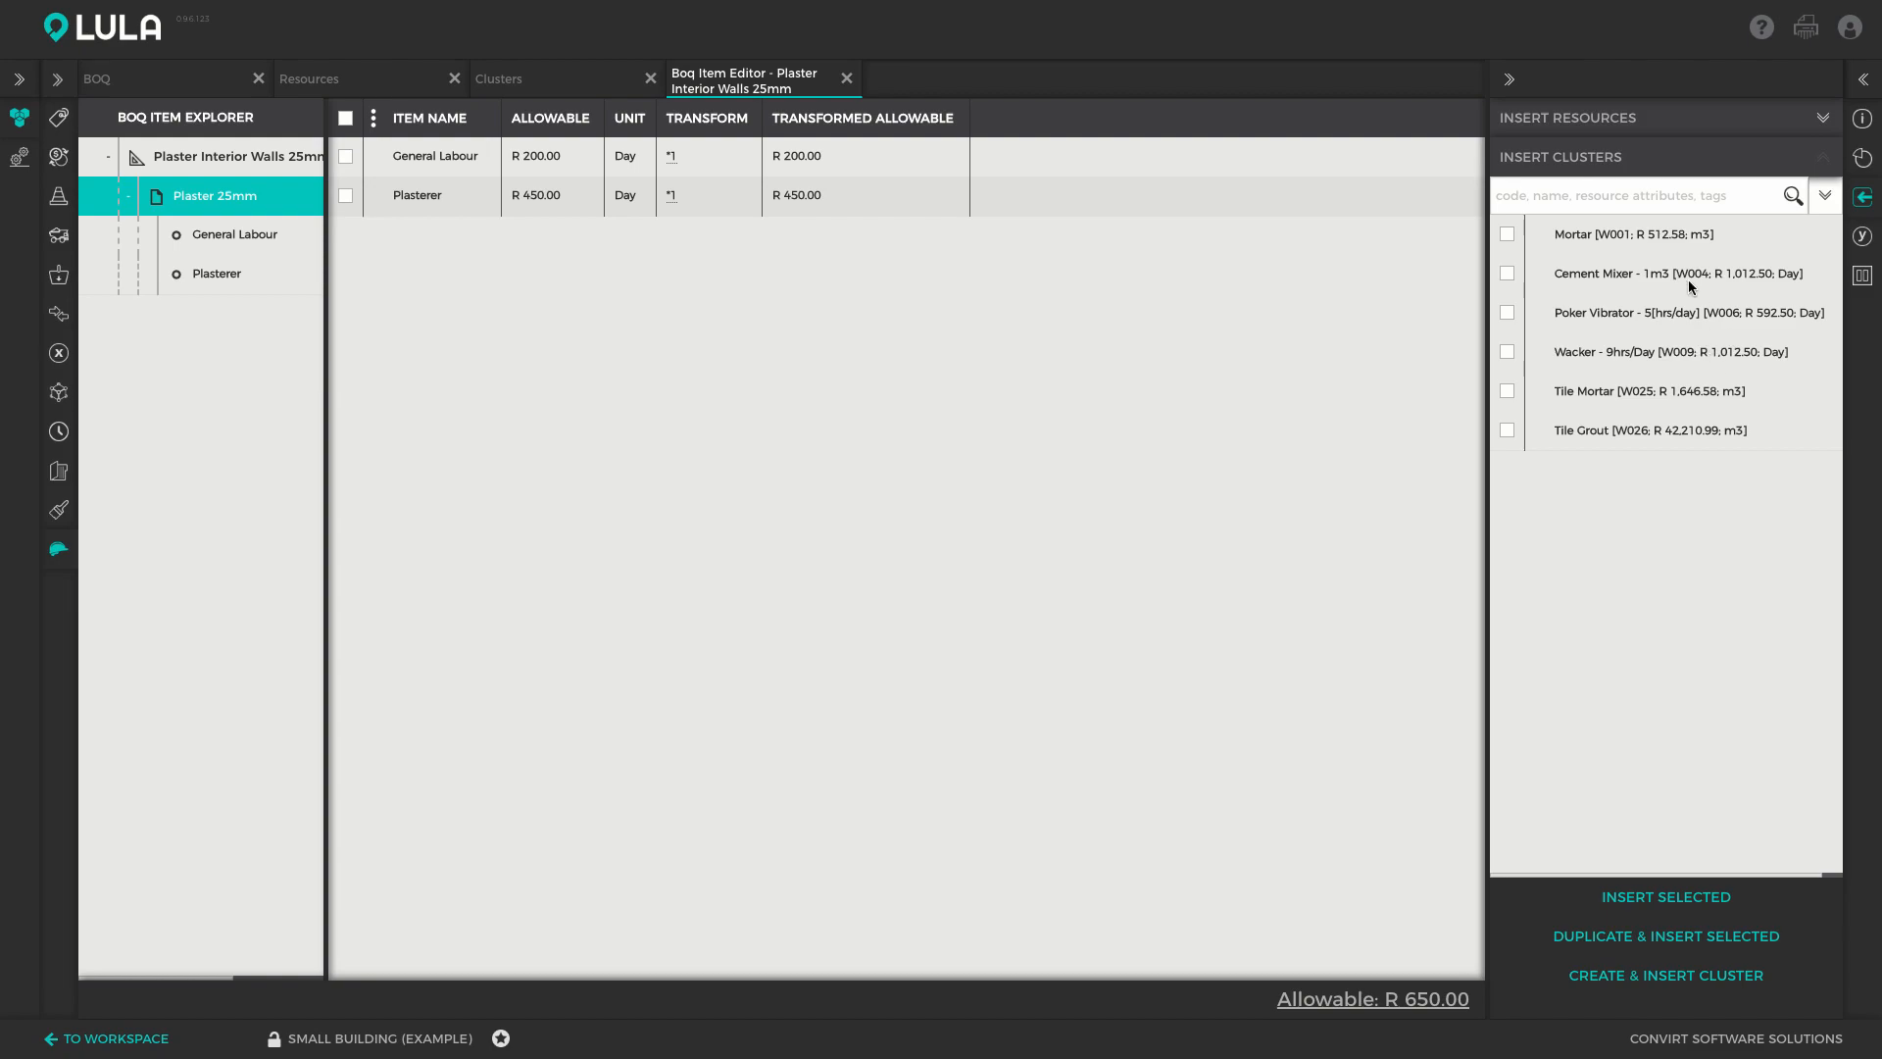
double_click(1590, 234)
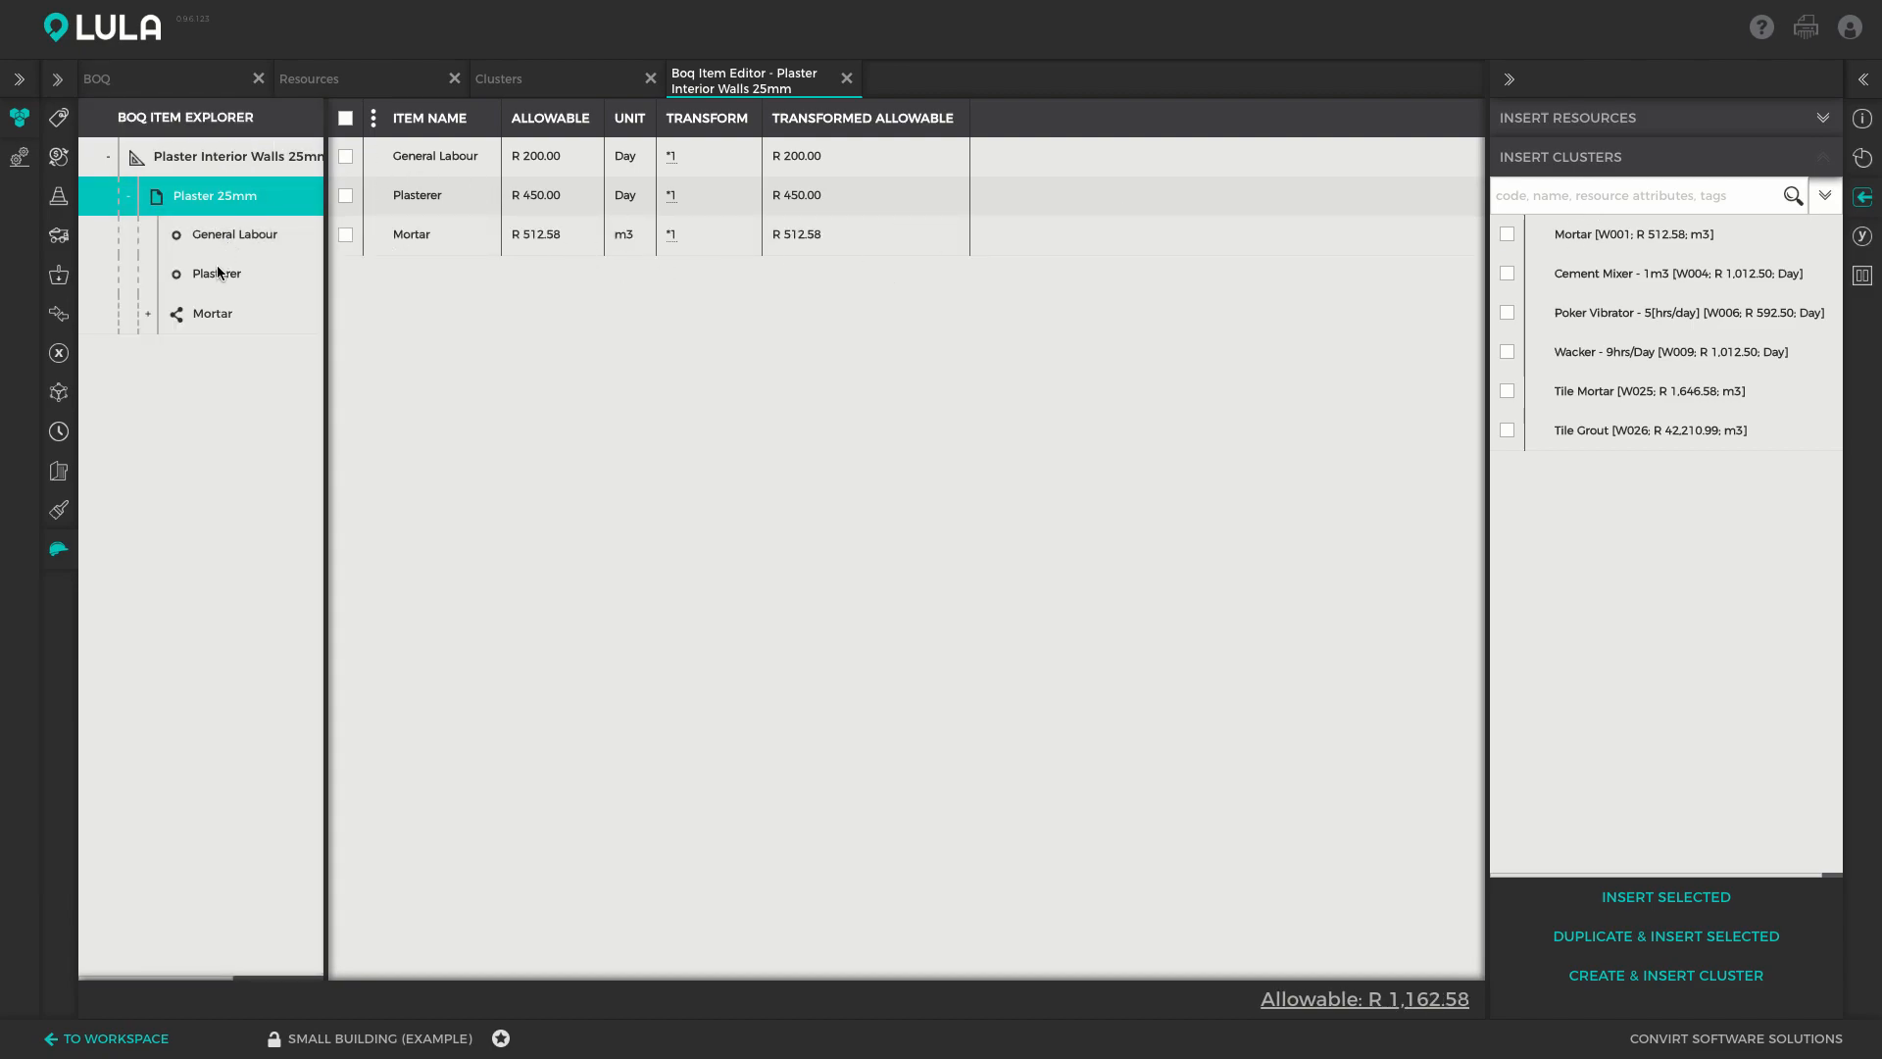
Step: Examine the resources and transforms that make up the Mortar cluster, and return to the Plaster 25mm worksheet
left_click(148, 314)
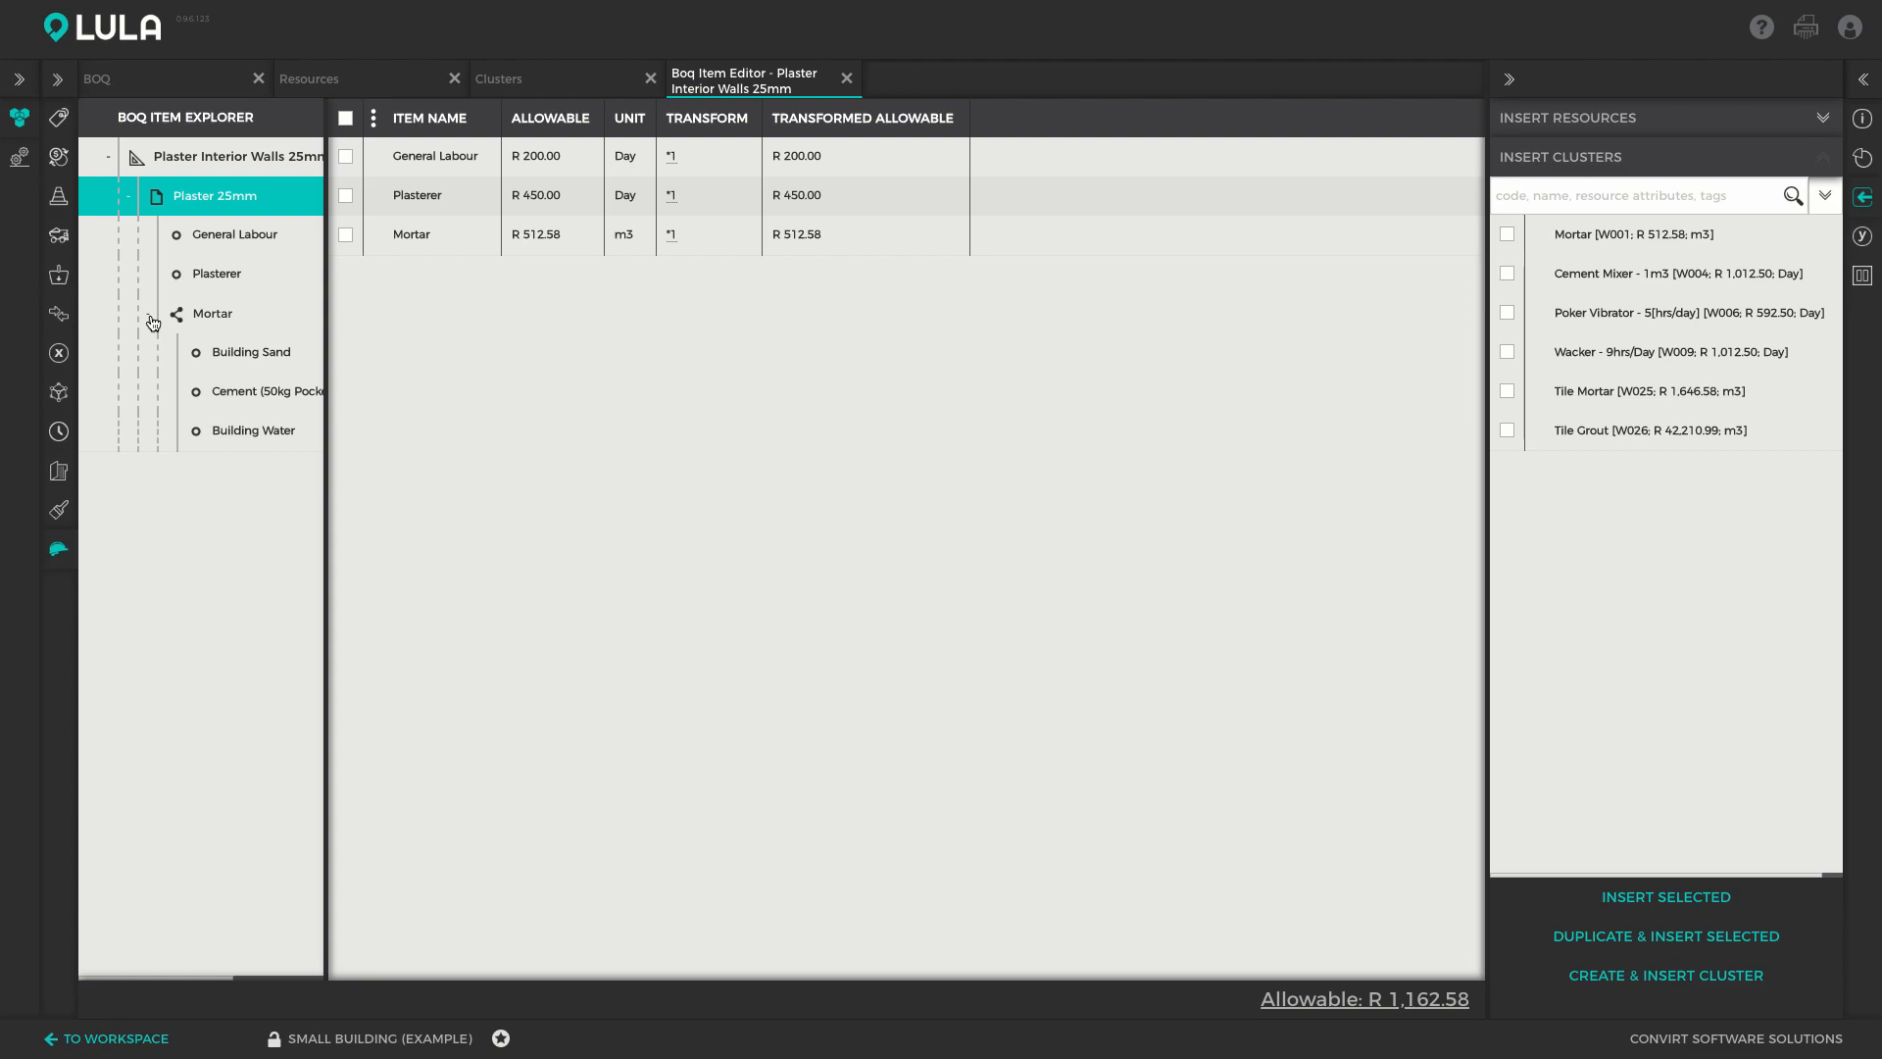
left_click(241, 323)
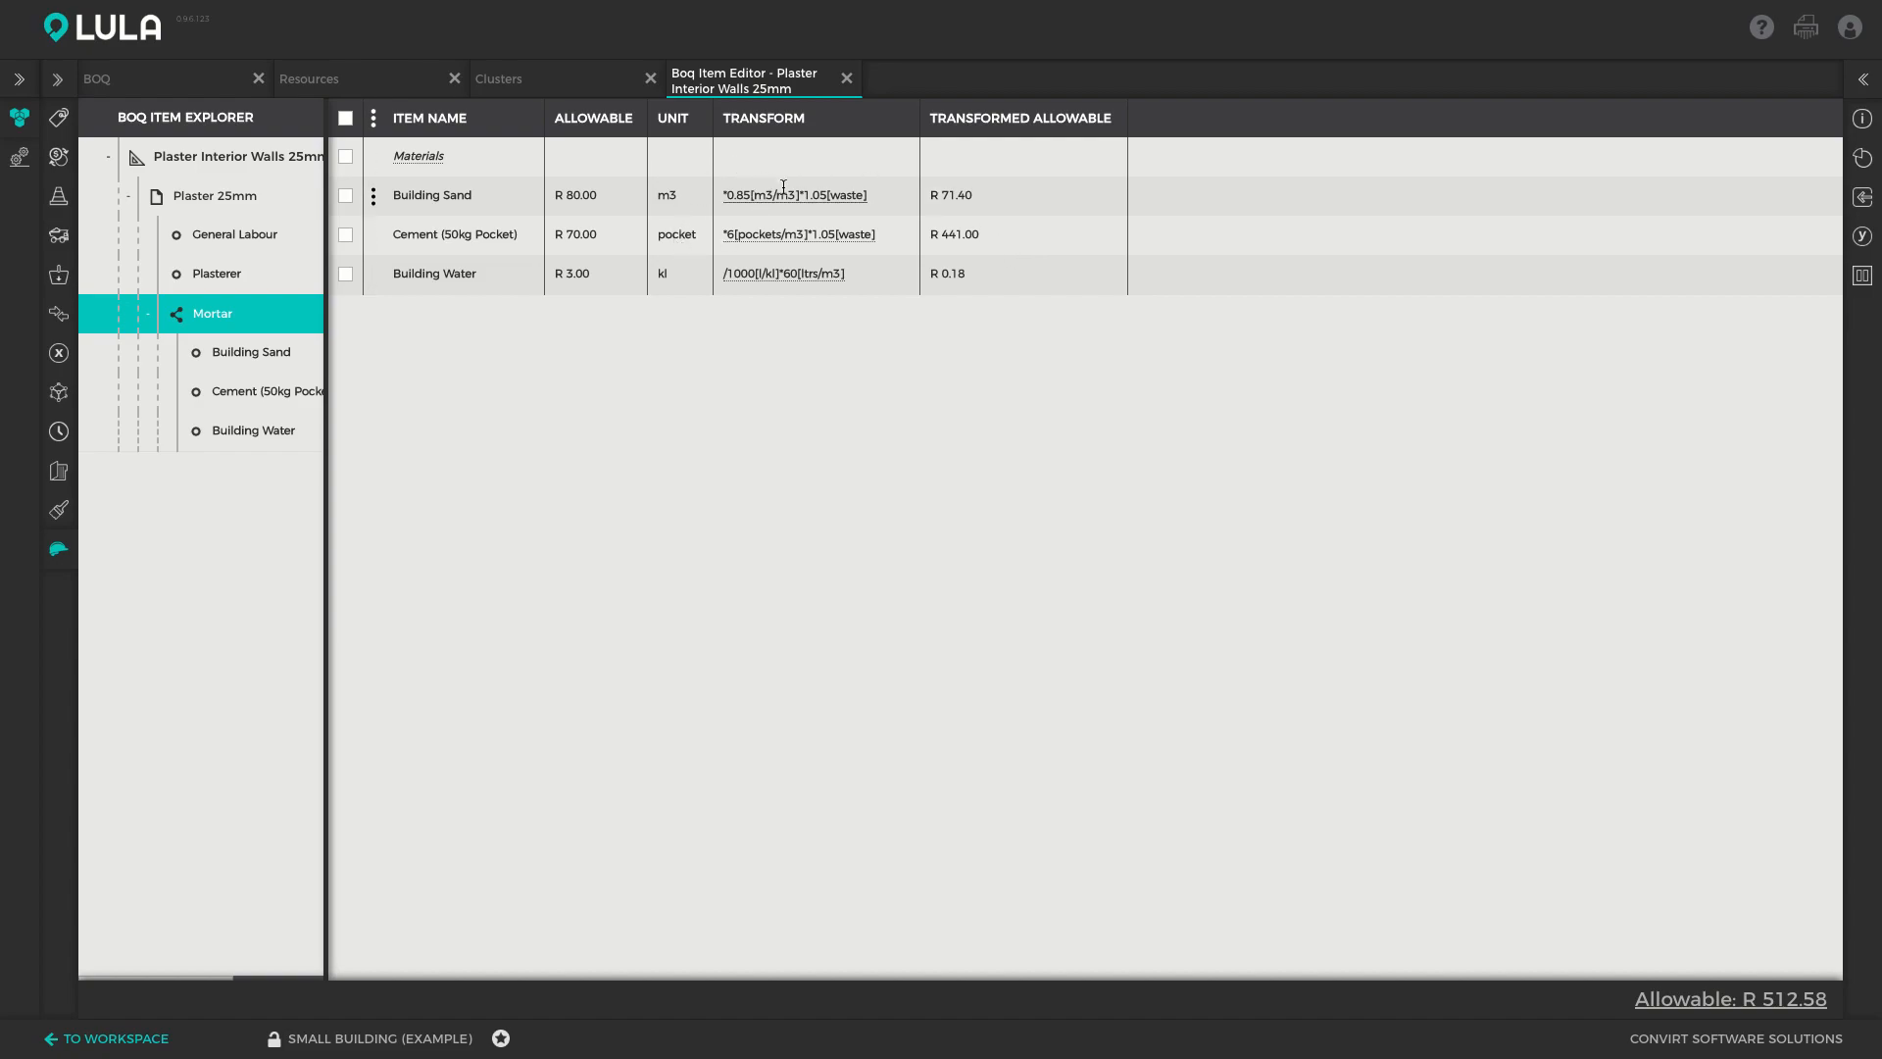
left_click(241, 192)
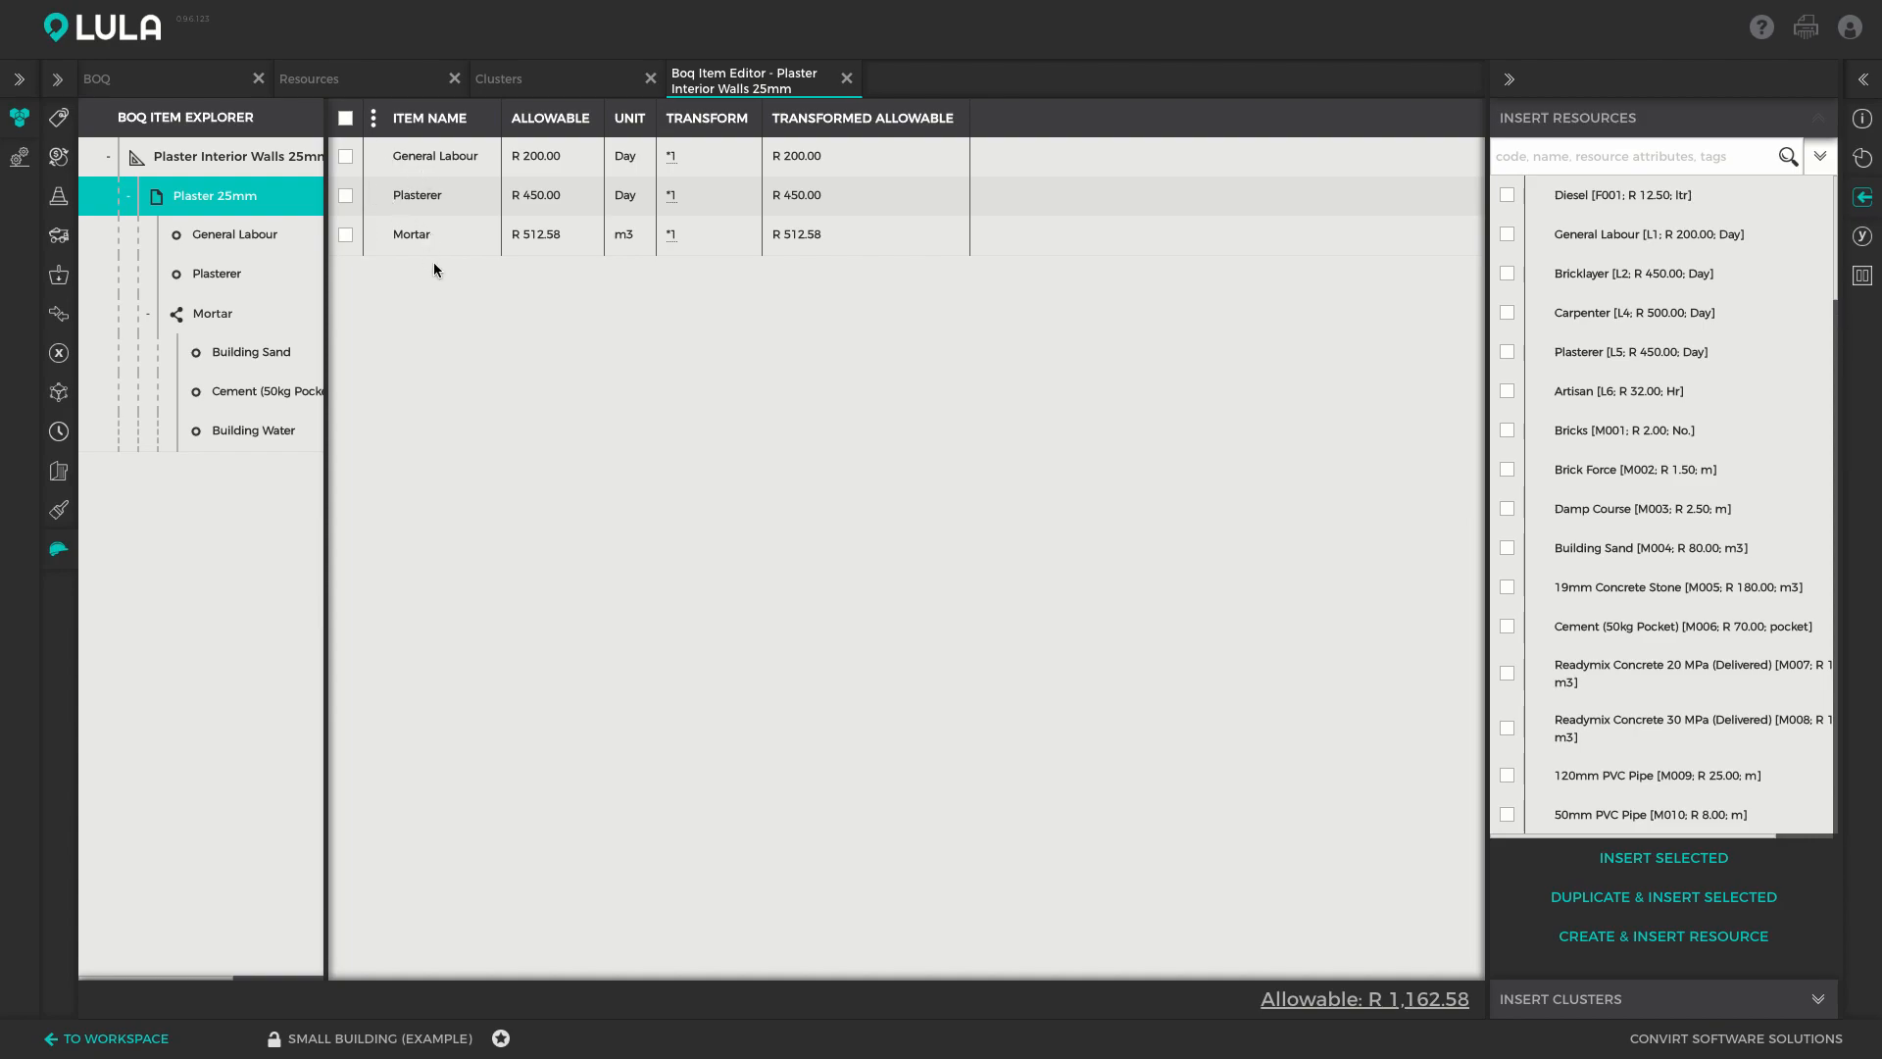
Step: Insert a comment row reading "Labour:" above General Labour in the Plaster 25mm worksheet
left_click(375, 167)
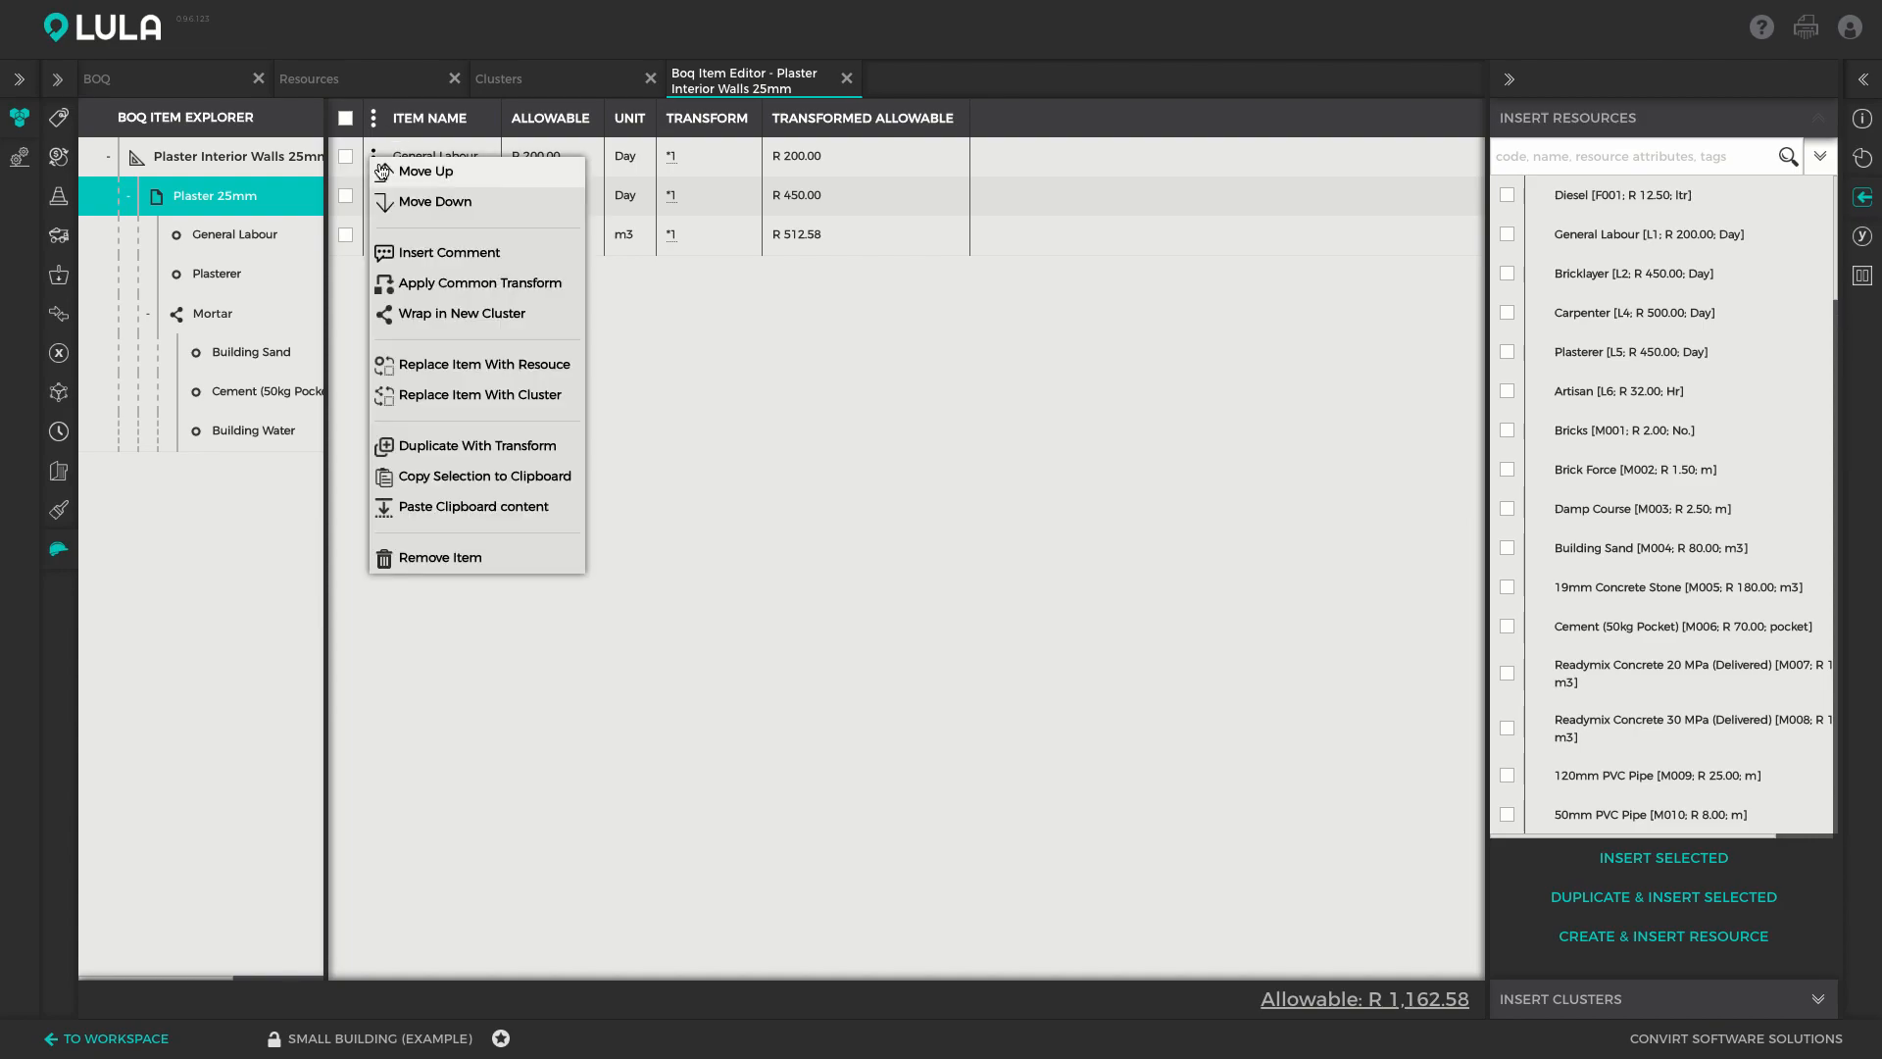
left_click(422, 252)
left_click(423, 158)
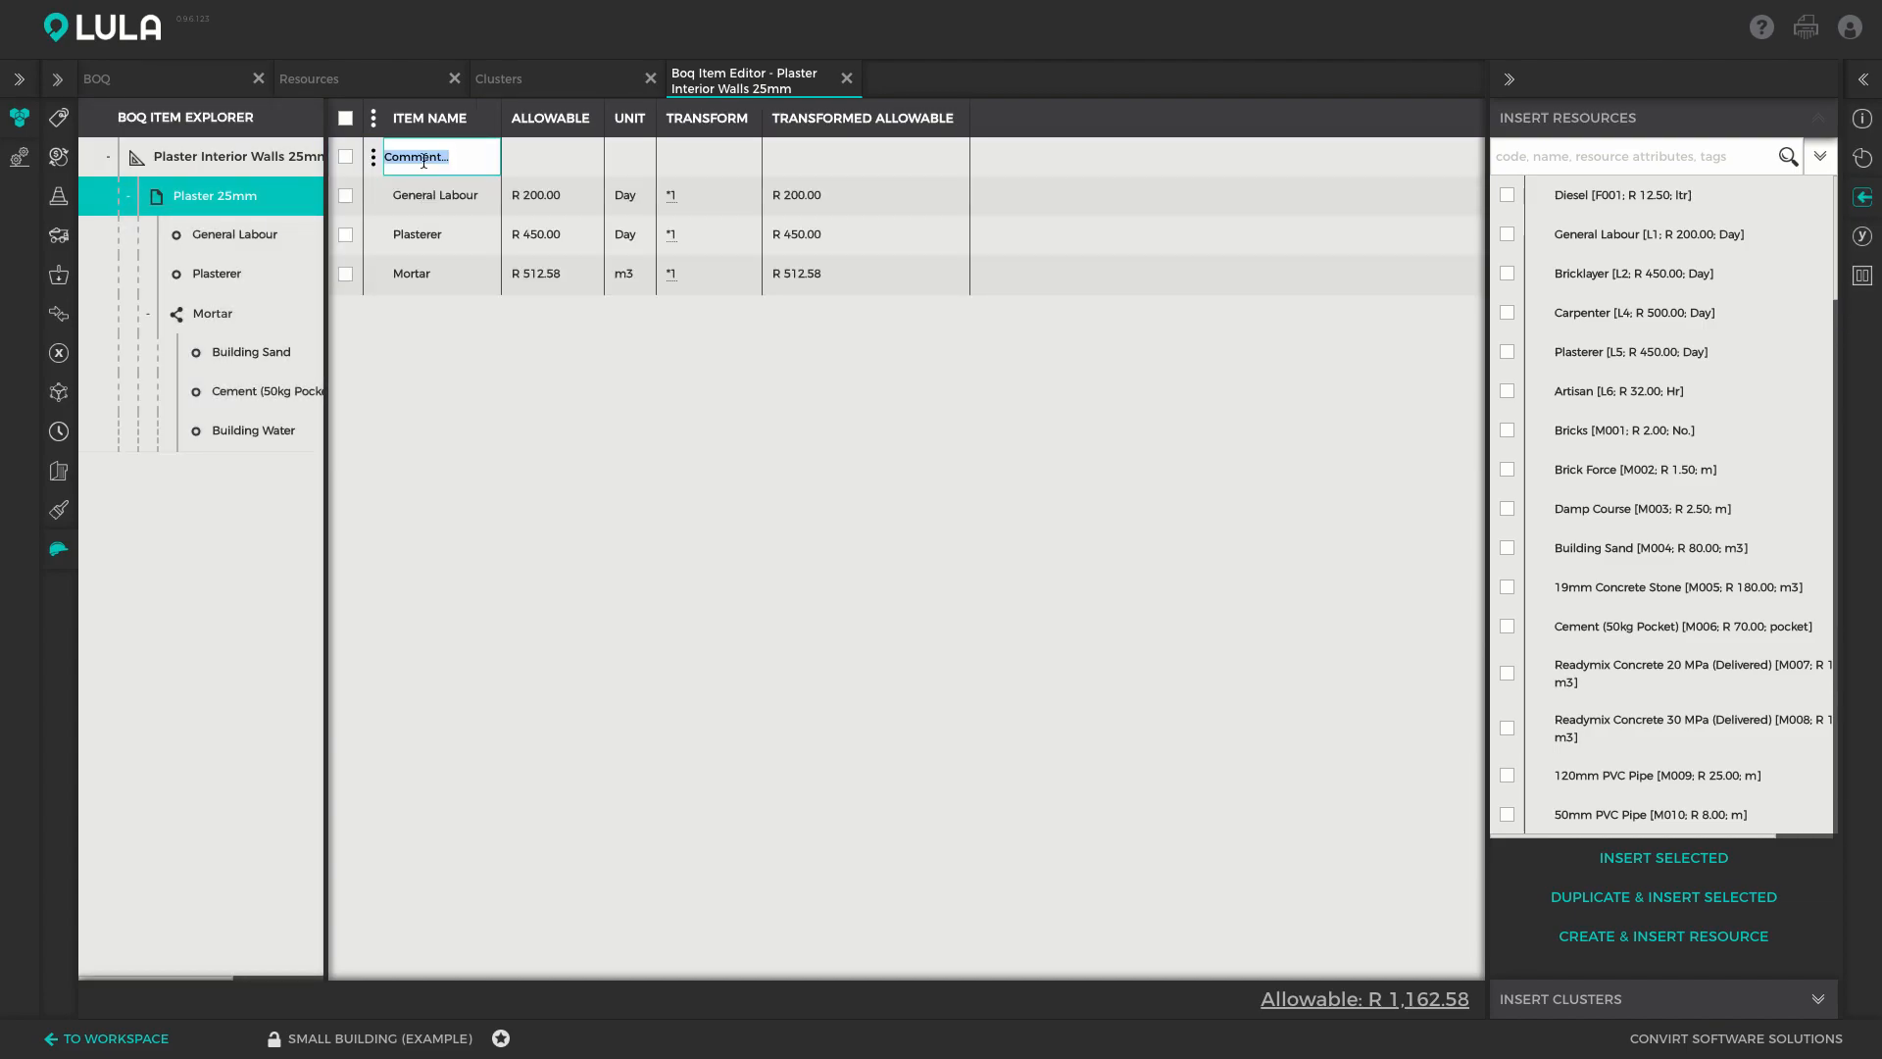
type("Labour:")
key("Return")
left_click(451, 249)
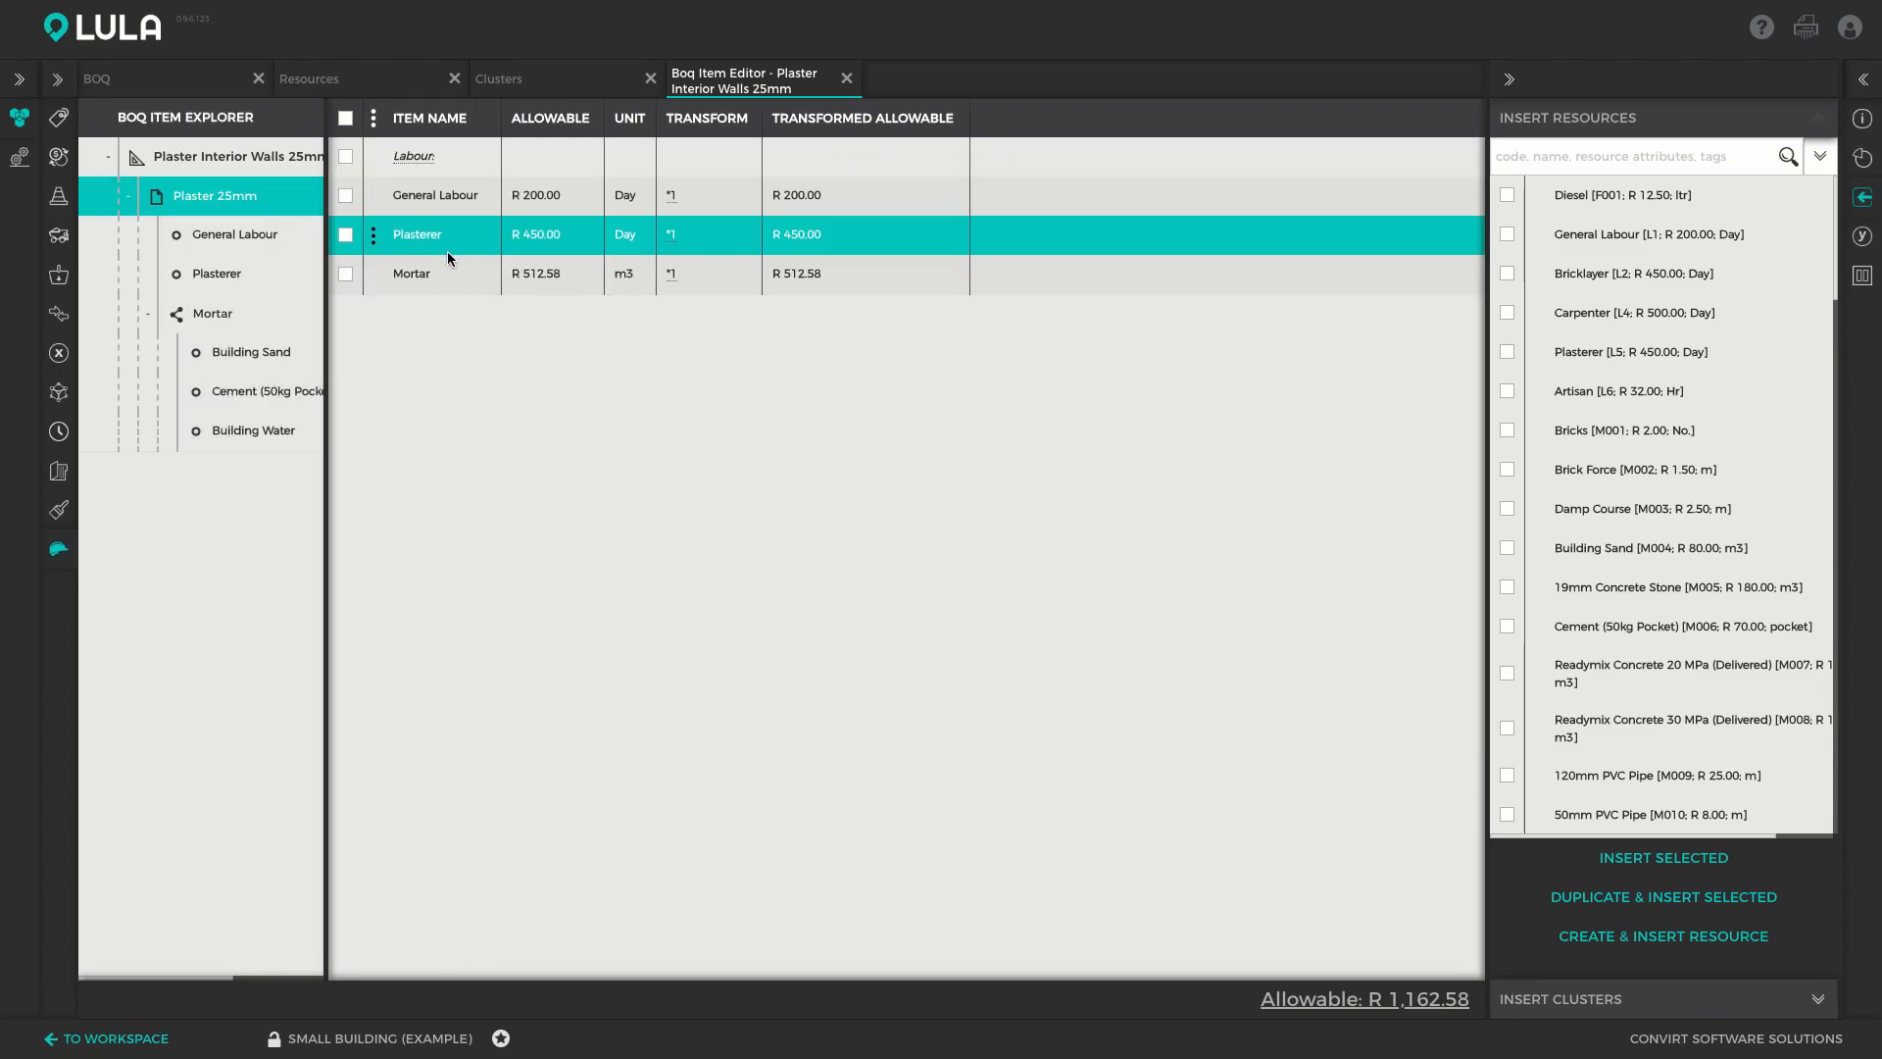
Step: Insert a comment row reading "Materials" above the Mortar item
left_click(412, 276)
left_click(372, 273)
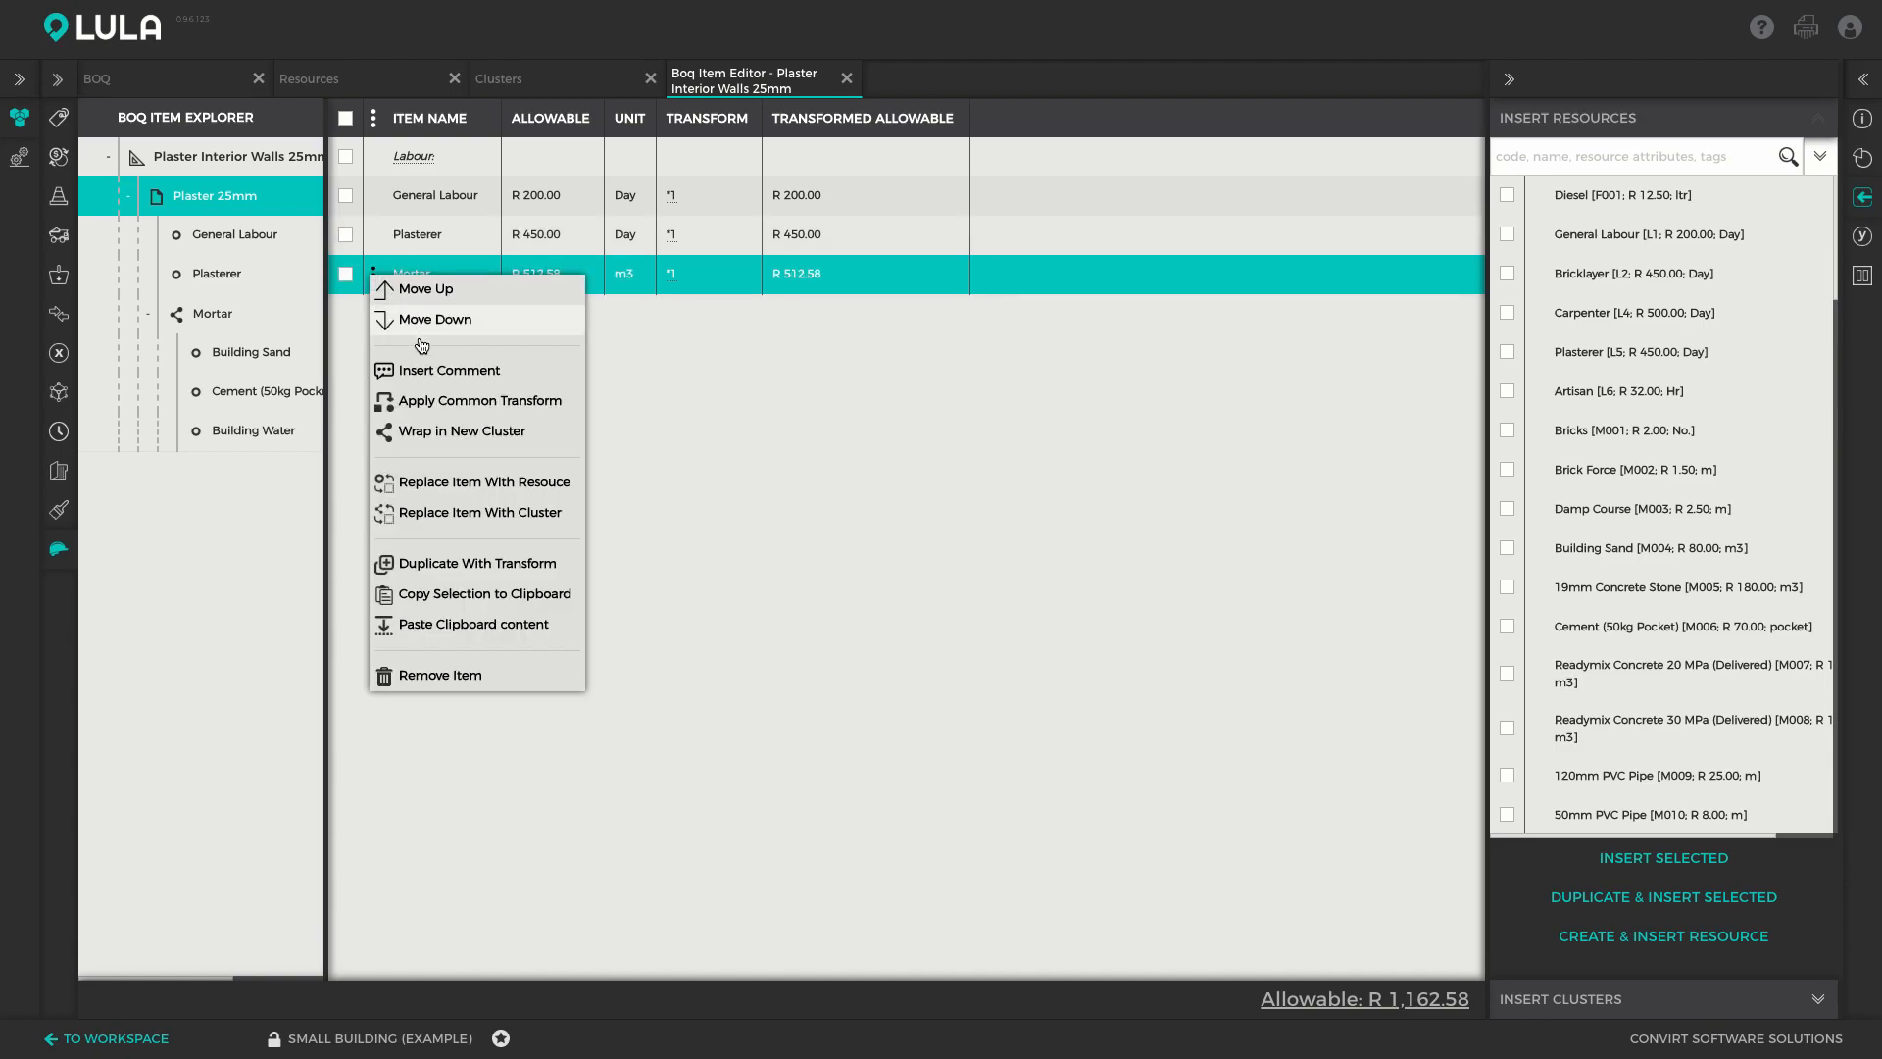
left_click(432, 369)
left_click(441, 282)
left_click(441, 282)
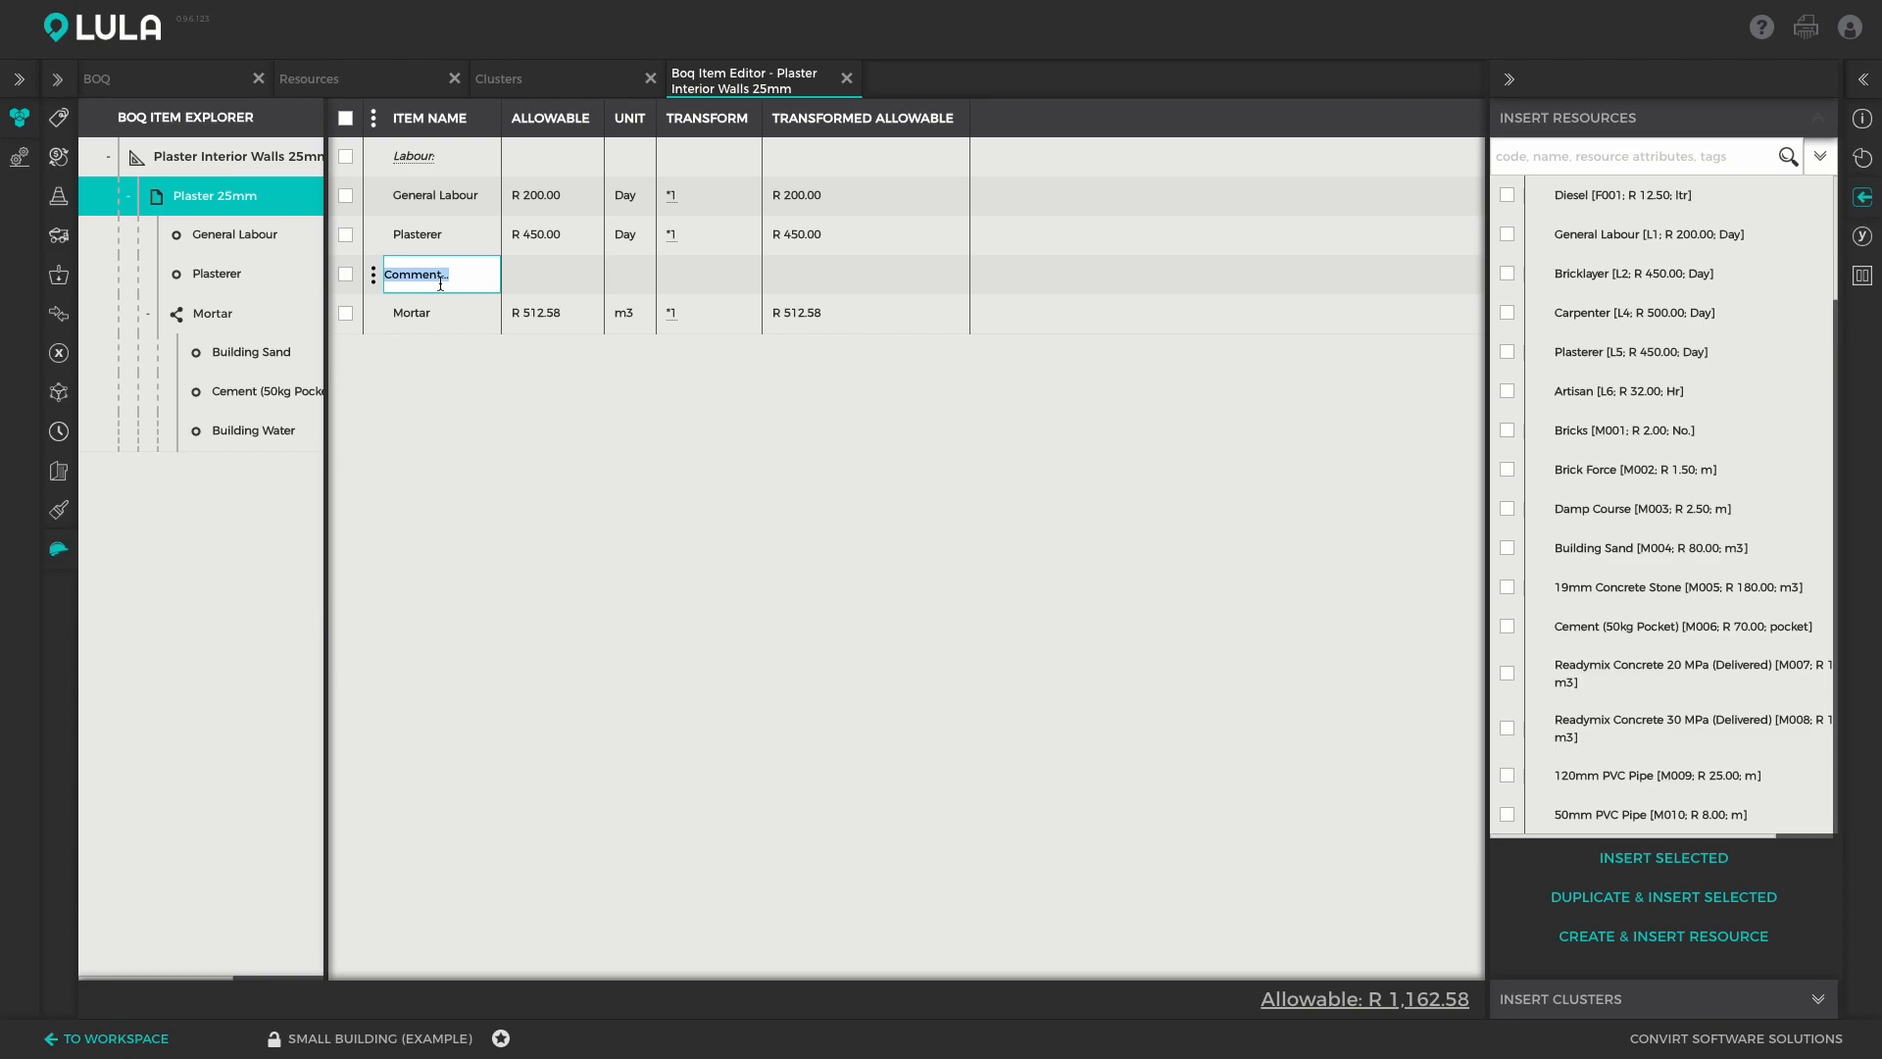
type("Materials:")
key("Return")
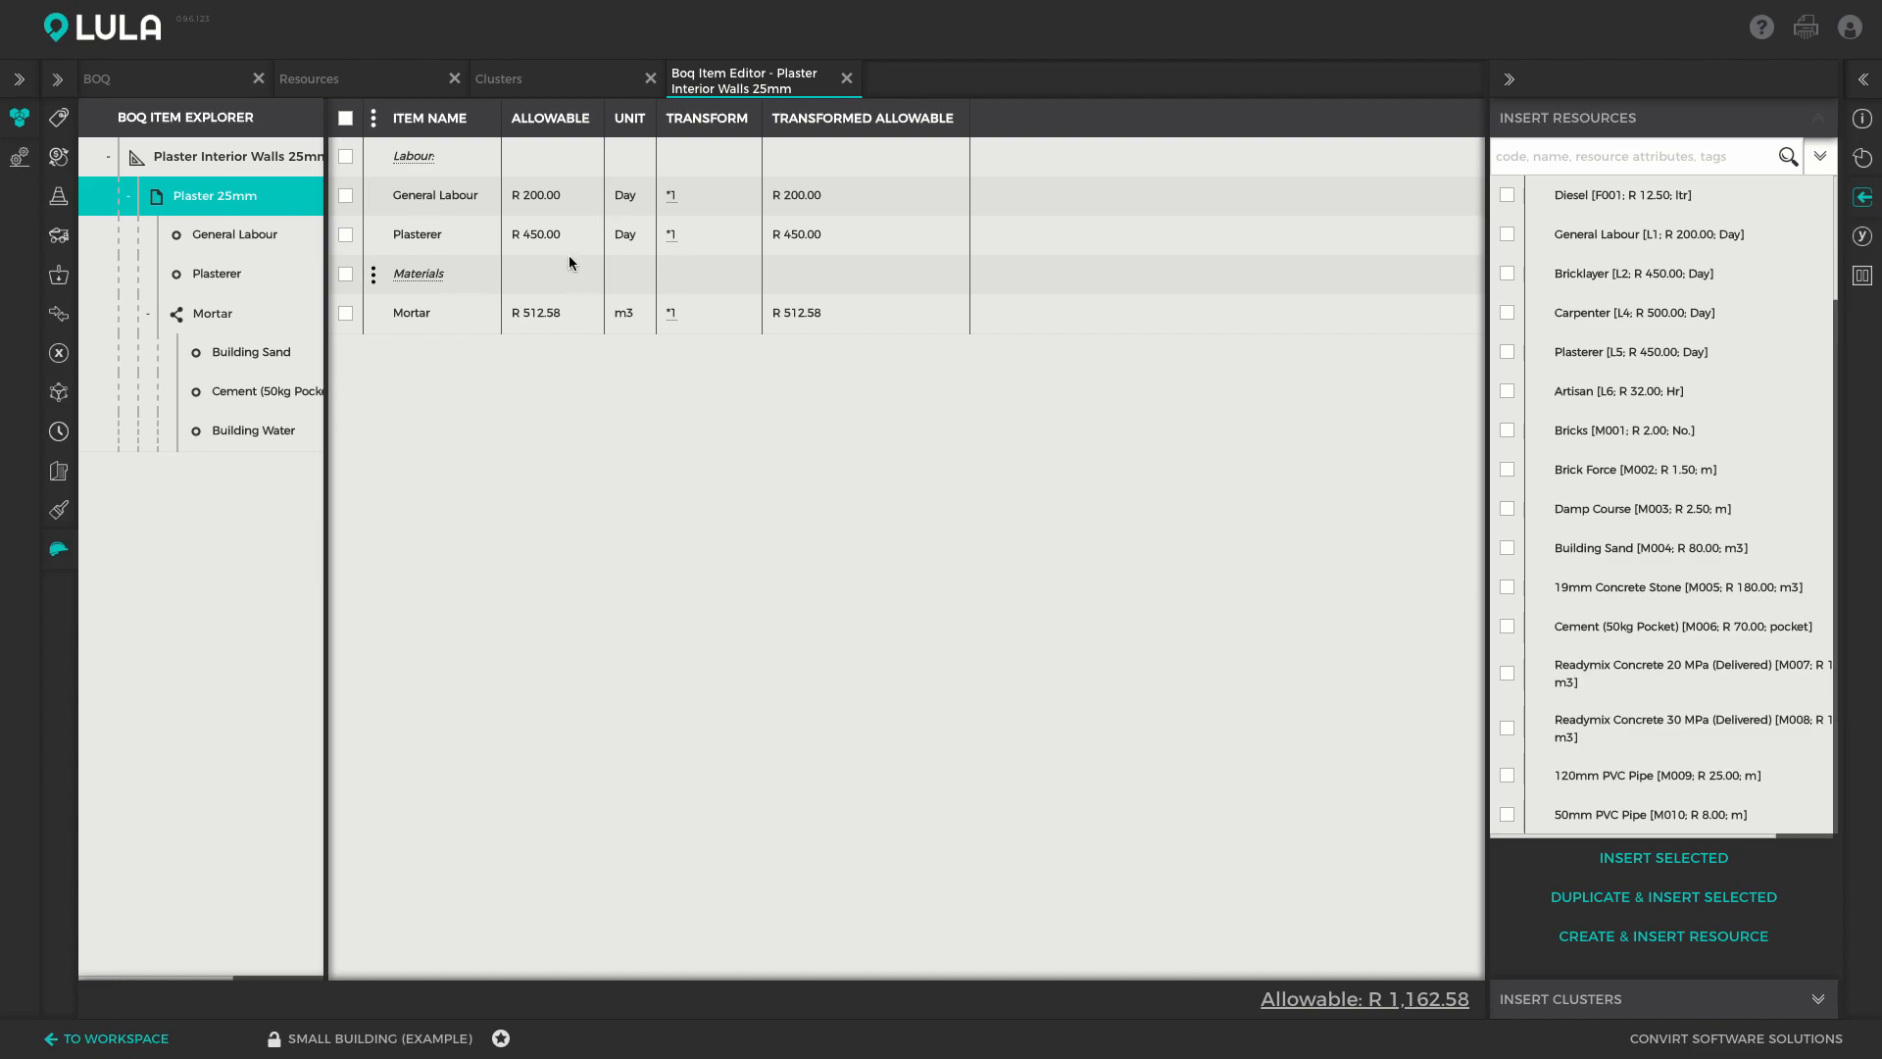
Step: Widen the worksheet view and item explorer, and set General Labour's transform to *3[no]/25[m2/day]
left_click(1862, 197)
left_click_drag(326, 144, 452, 154)
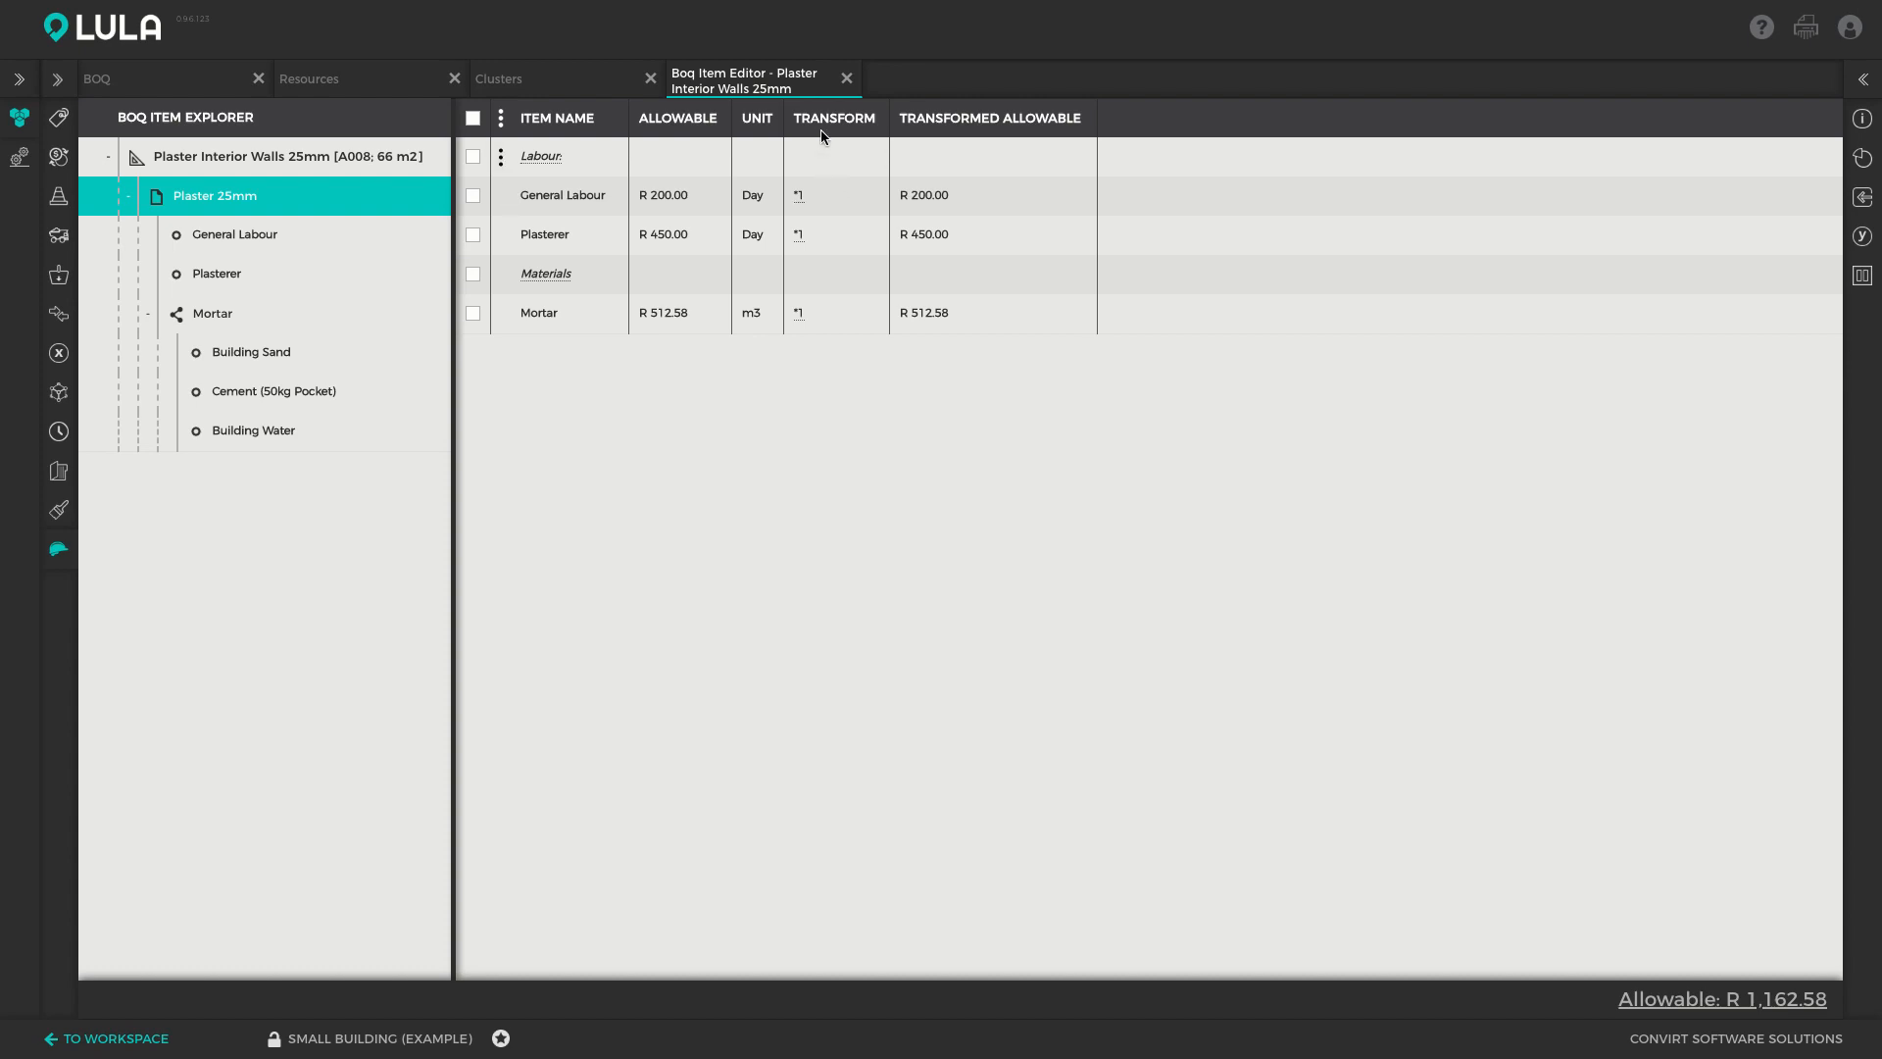
left_click(817, 196)
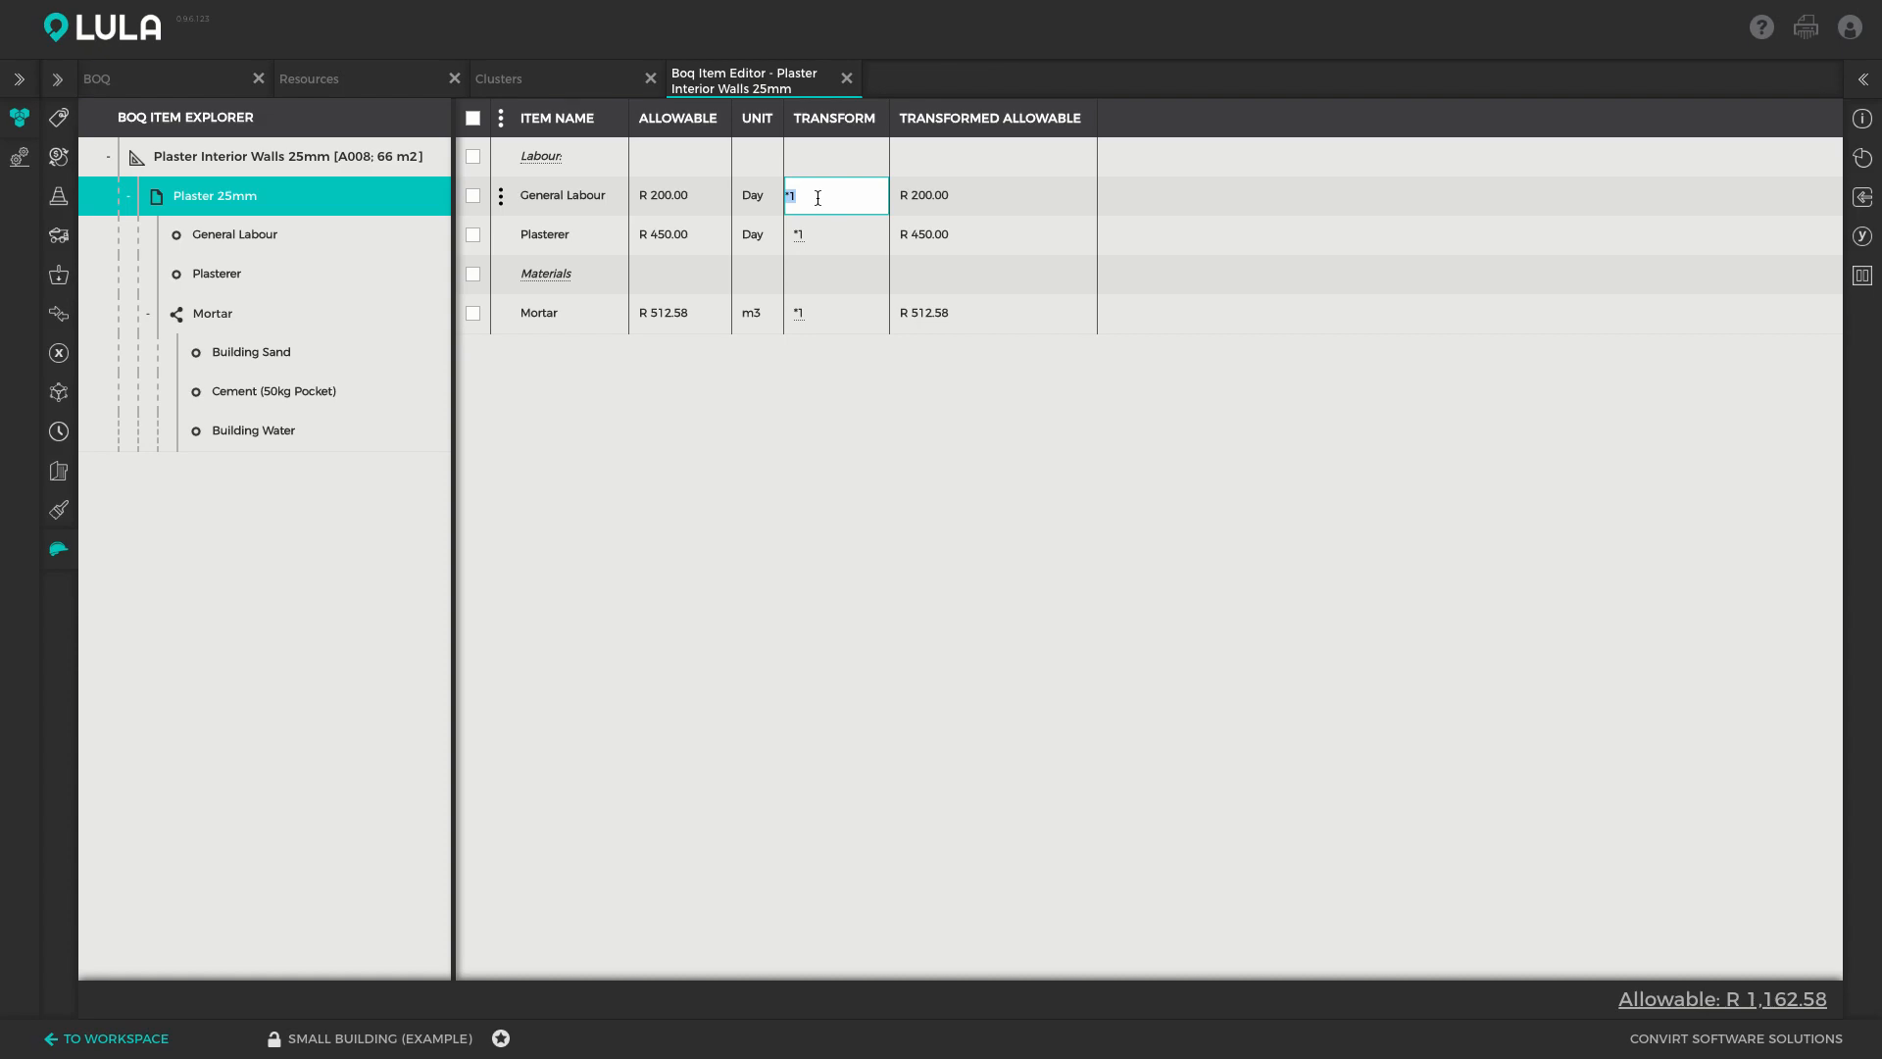
type("*3(")
type("no")
type(")/25(")
type("m2/day")
type("]")
key("Return")
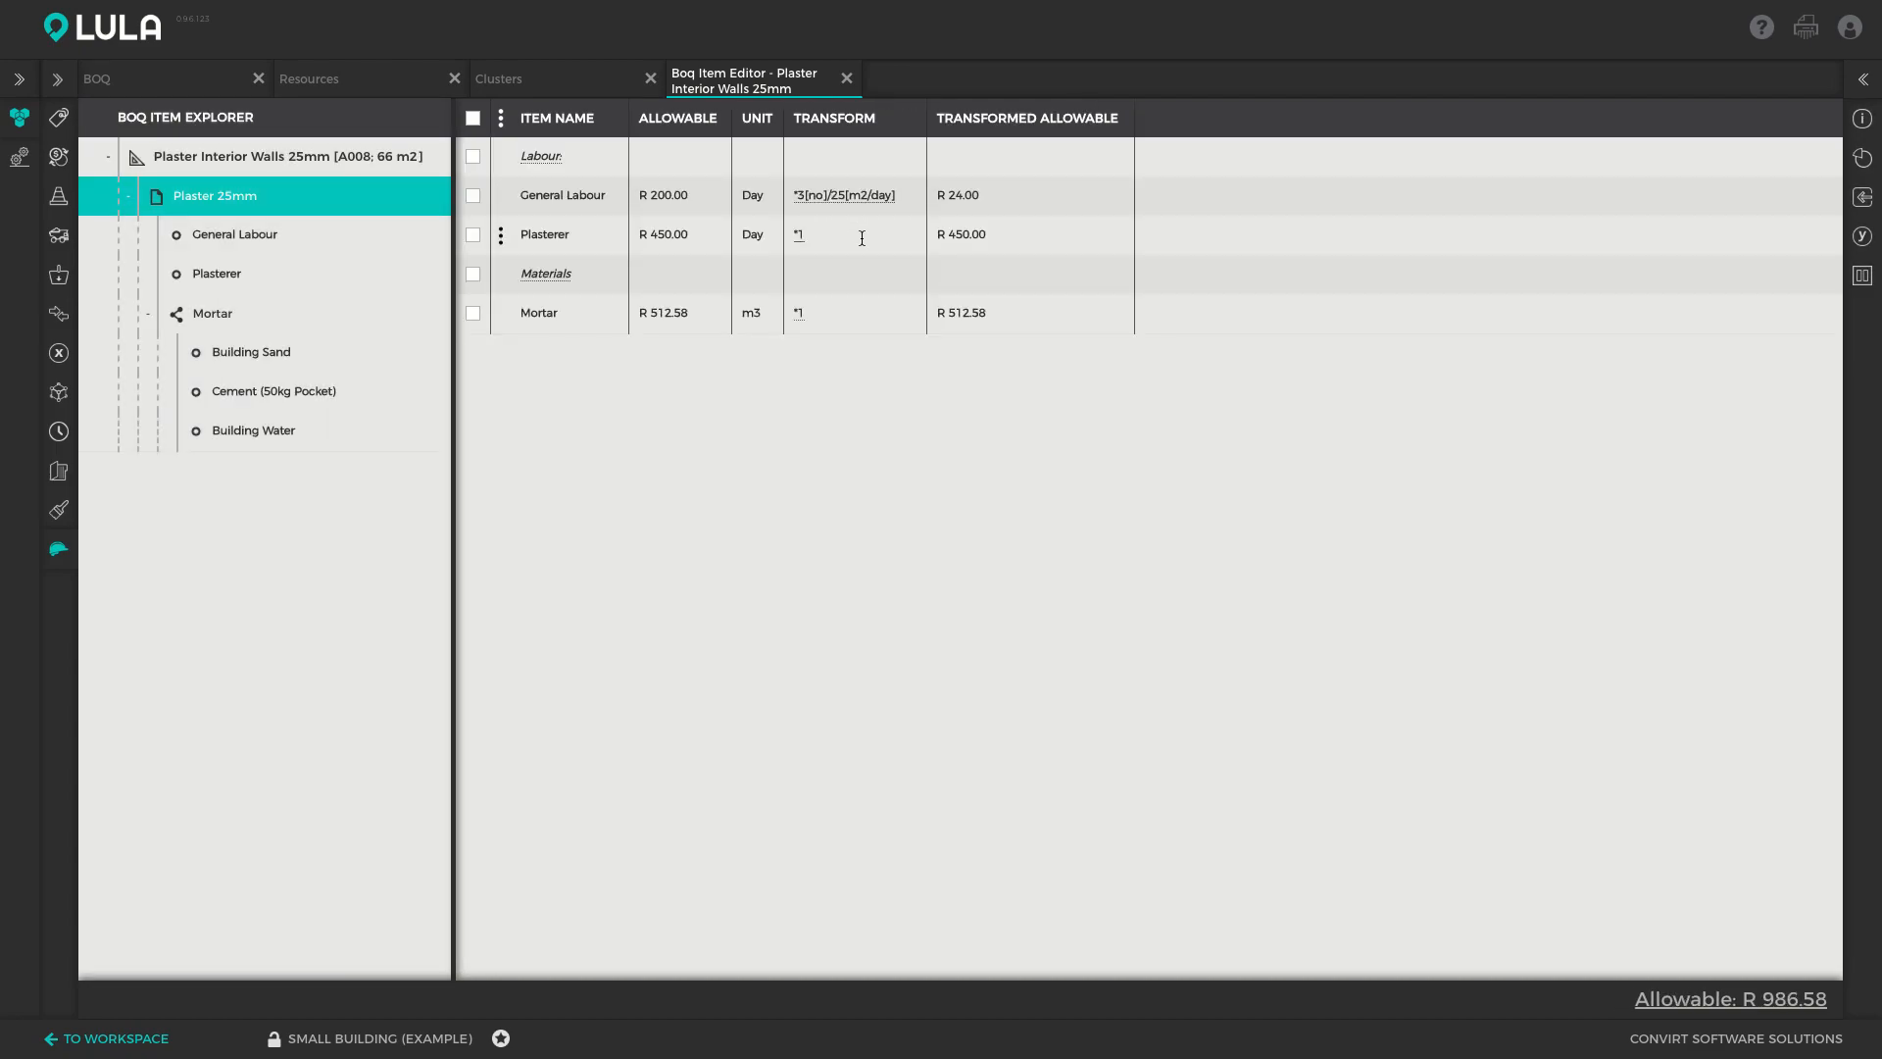
Step: Set the Plasterer's transform to *1[no]/25[m2/day]
left_click(871, 241)
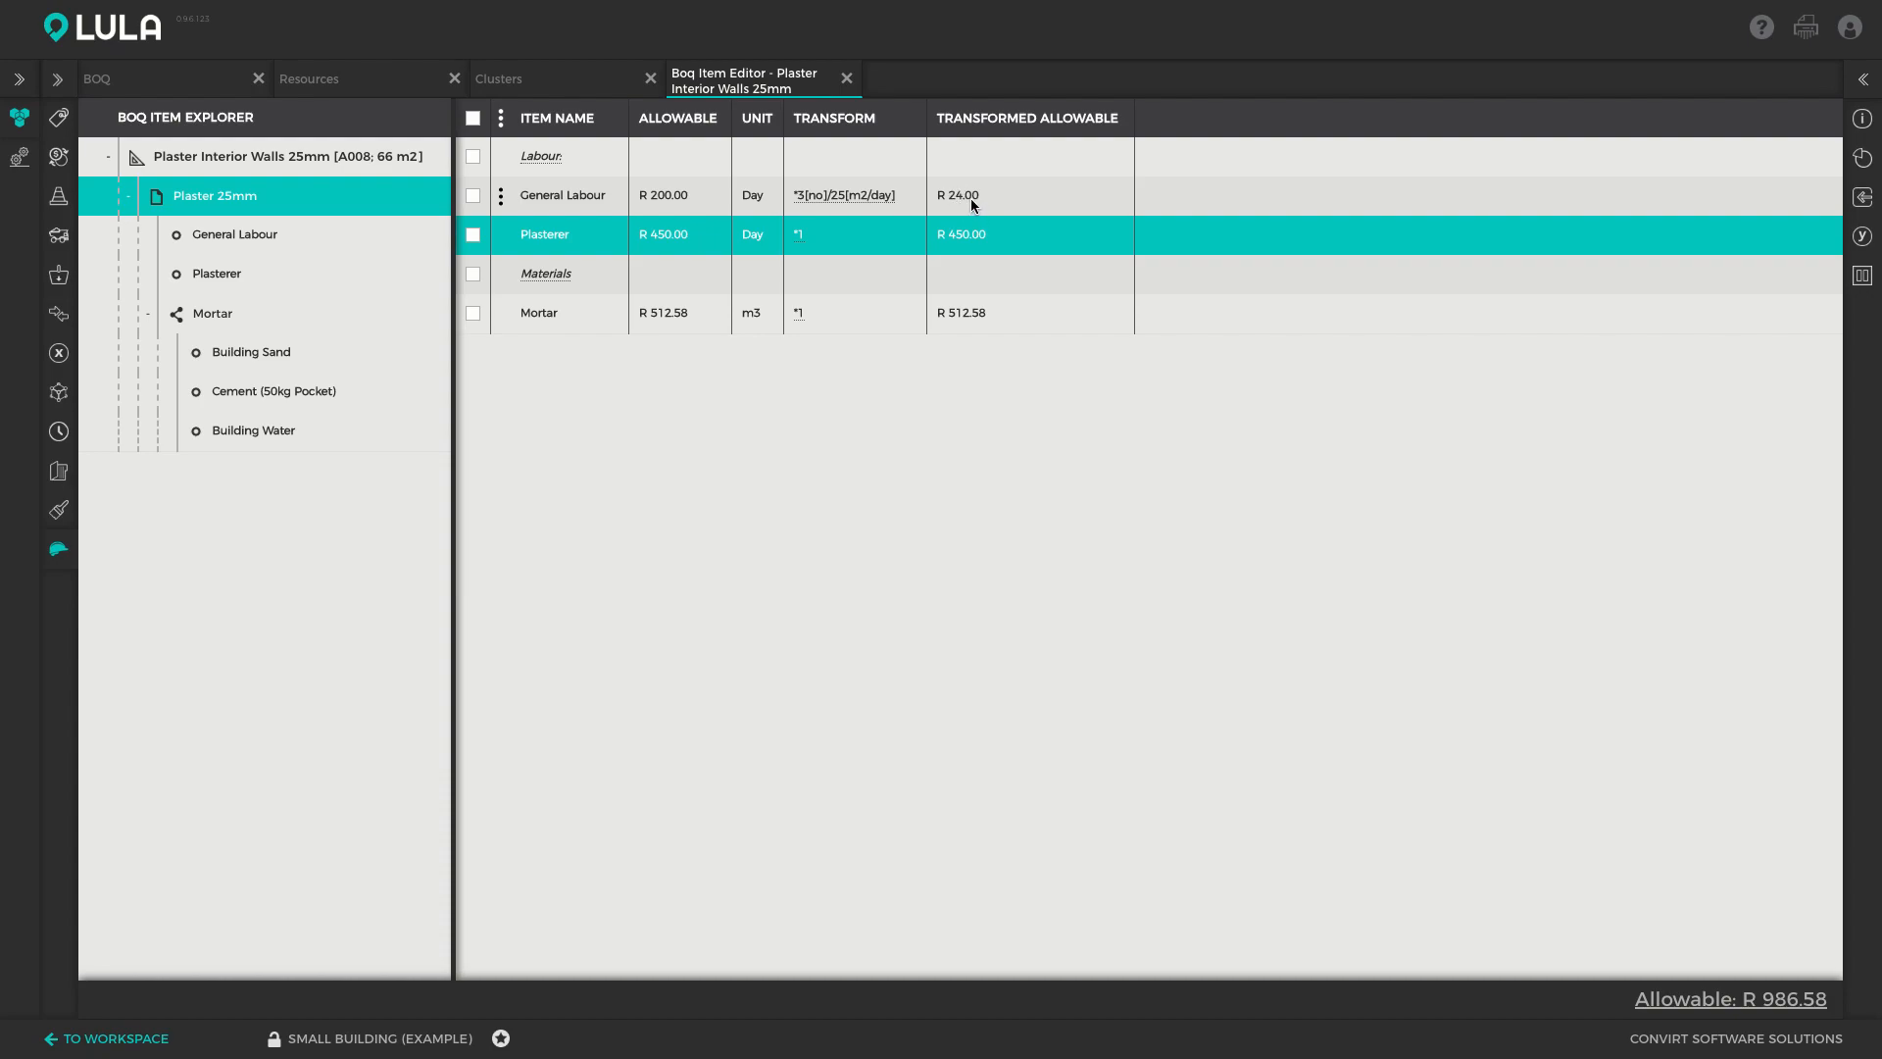
left_click(829, 238)
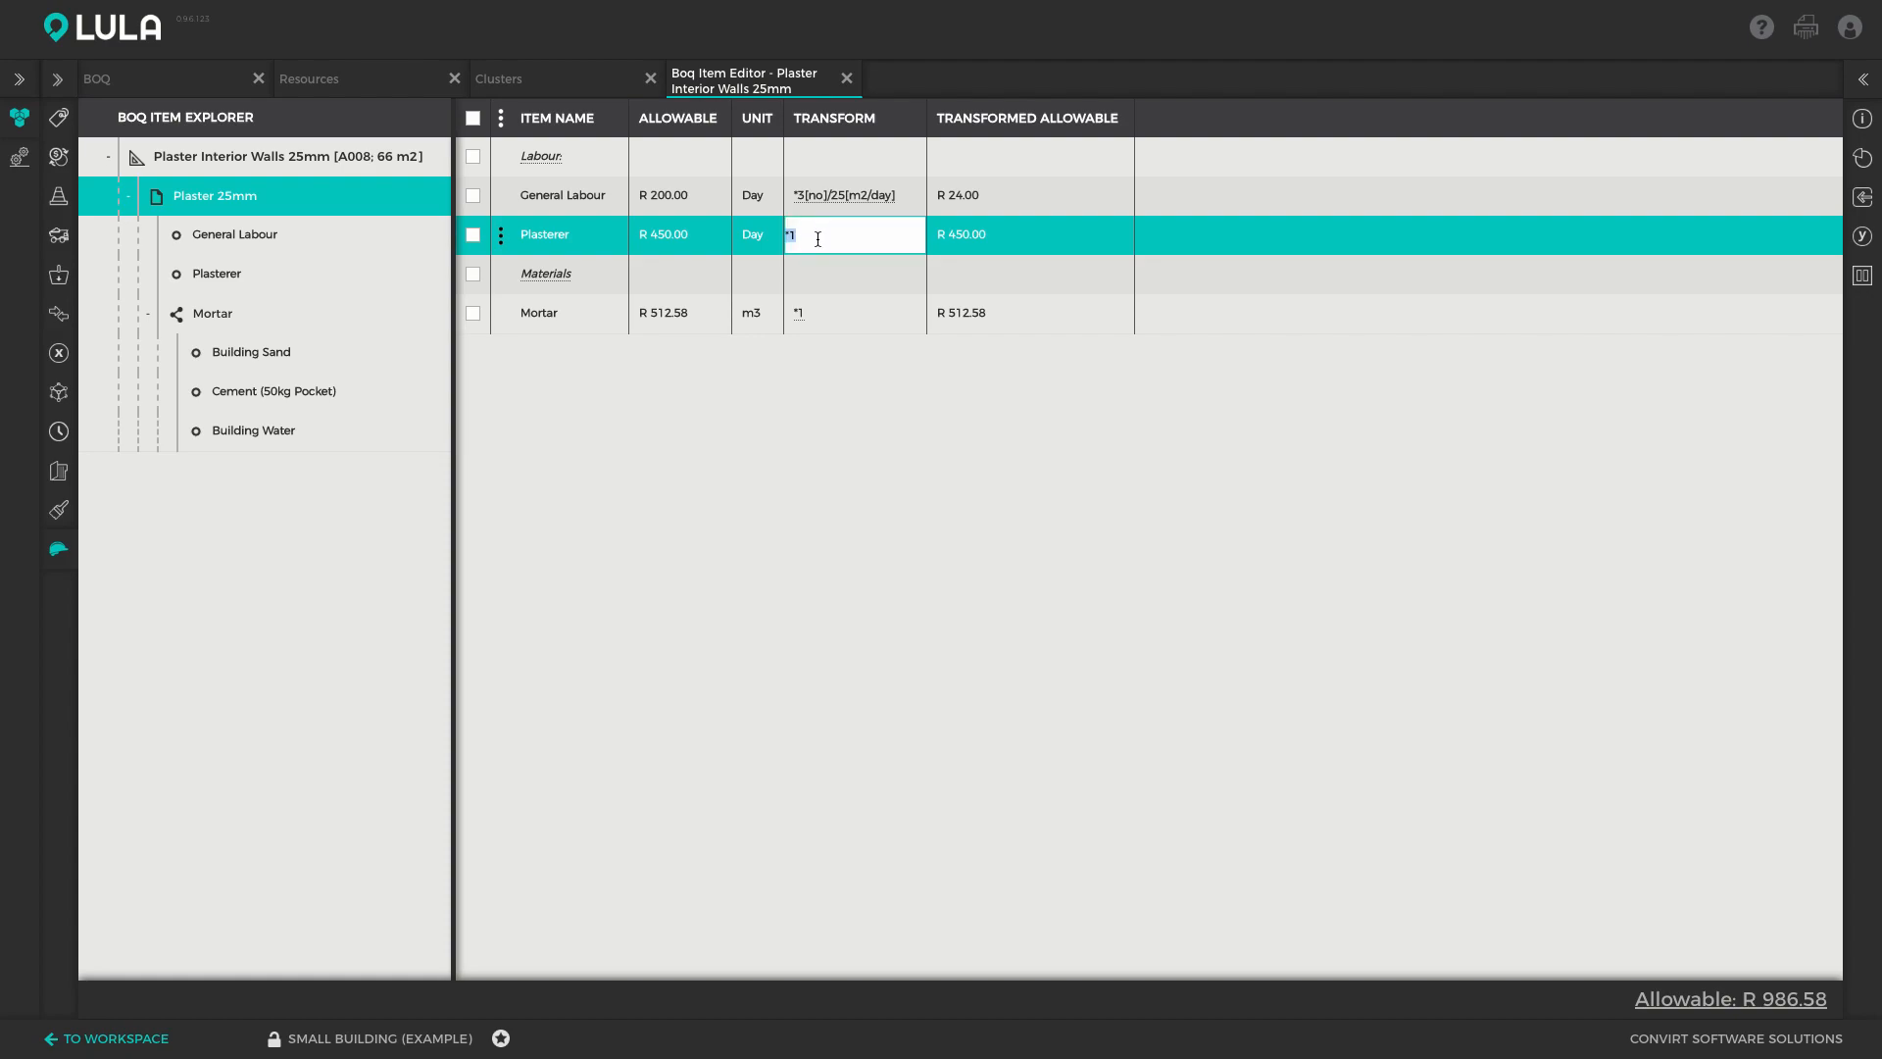
type("*1[no]/25[m2/day")
key("Return")
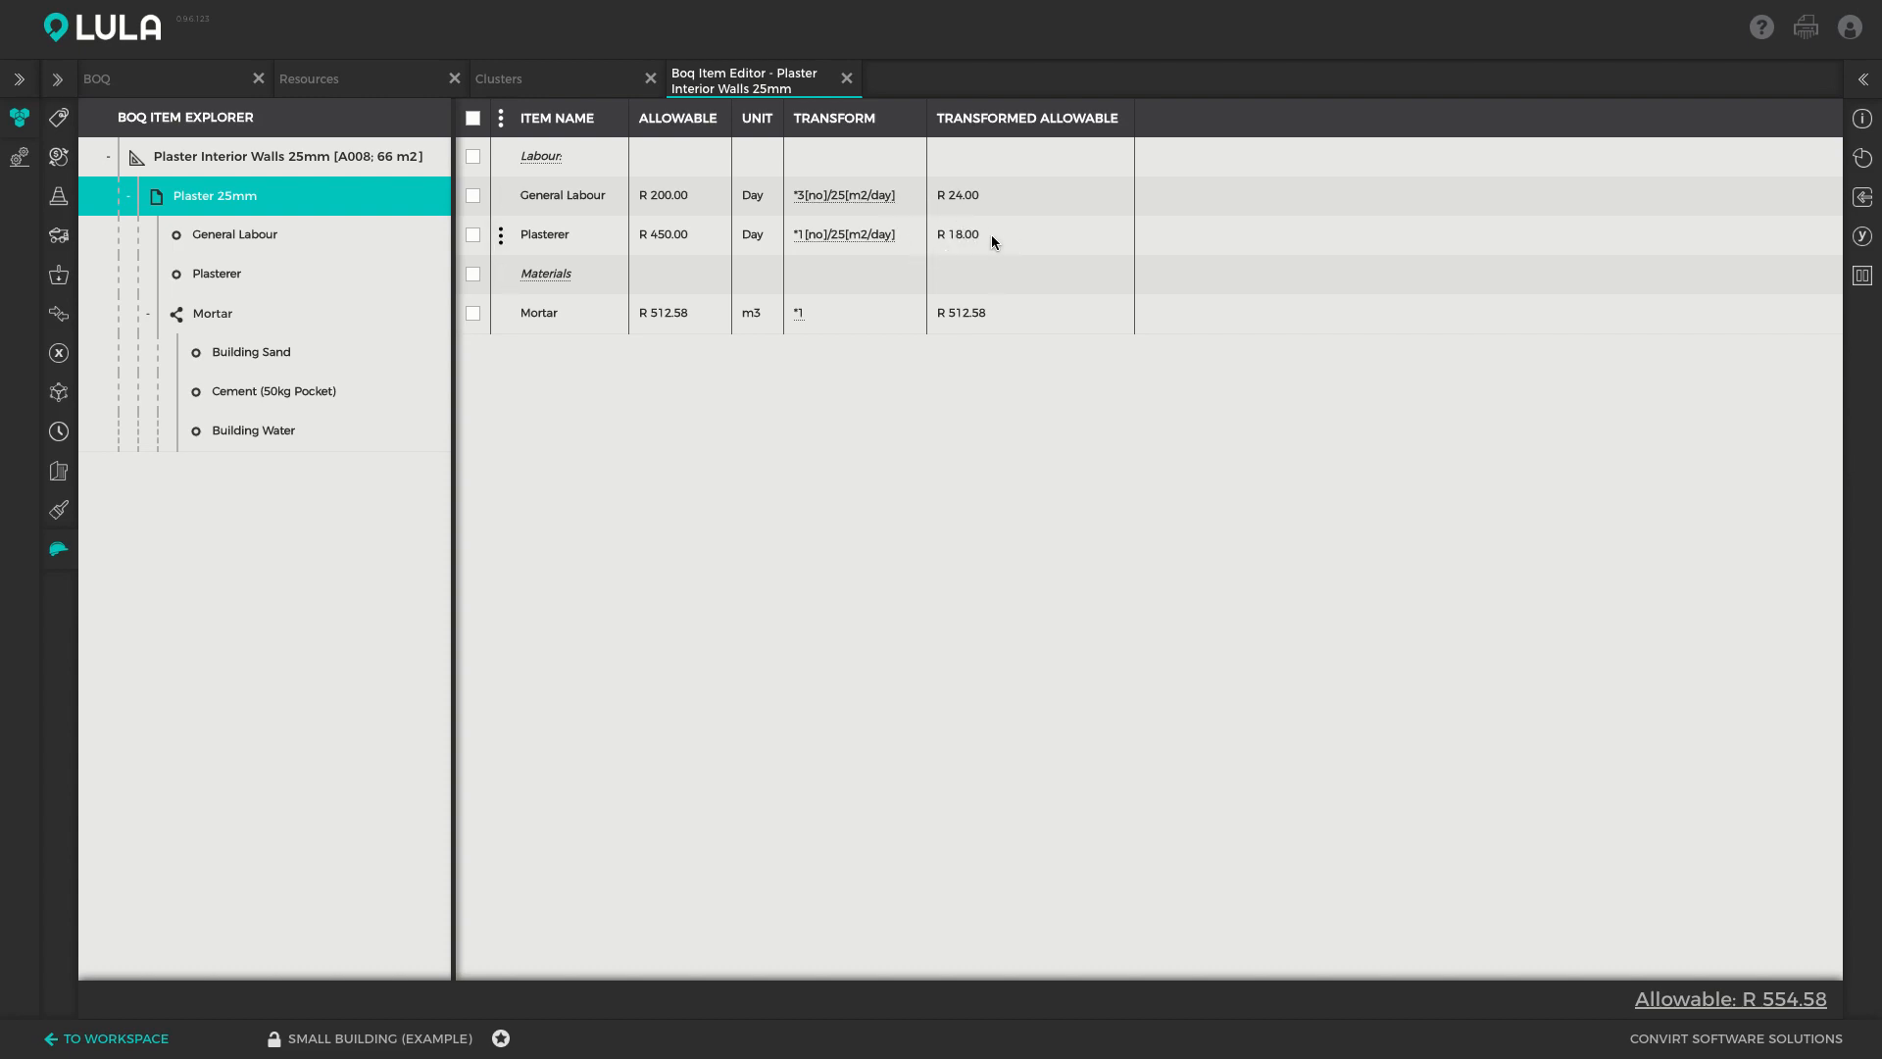
Step: Set the Mortar item's transform to *0.025[m3/m2]*1.15[waste]
double_click(813, 315)
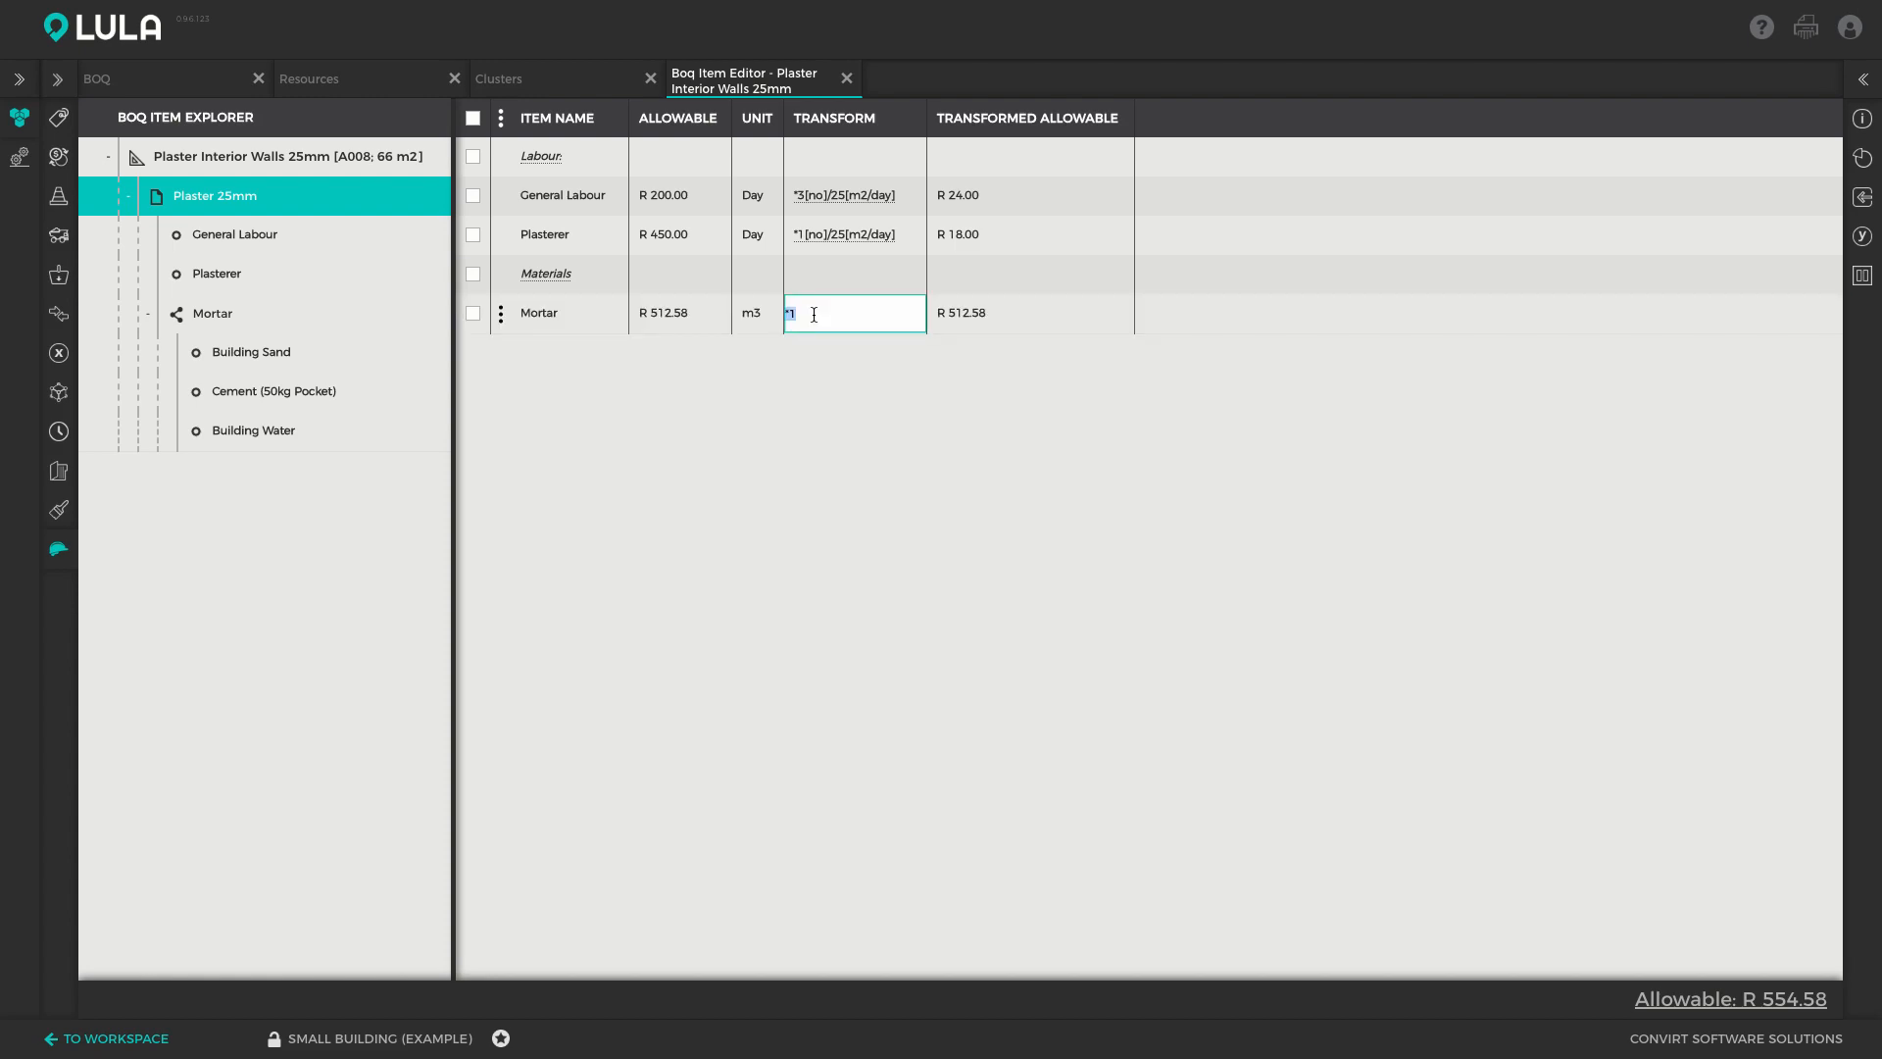
type("*")
type("0")
type(".025[m3/")
type("m2")
type("1")
type(".15")
type("[waste")
type("]")
key("Return")
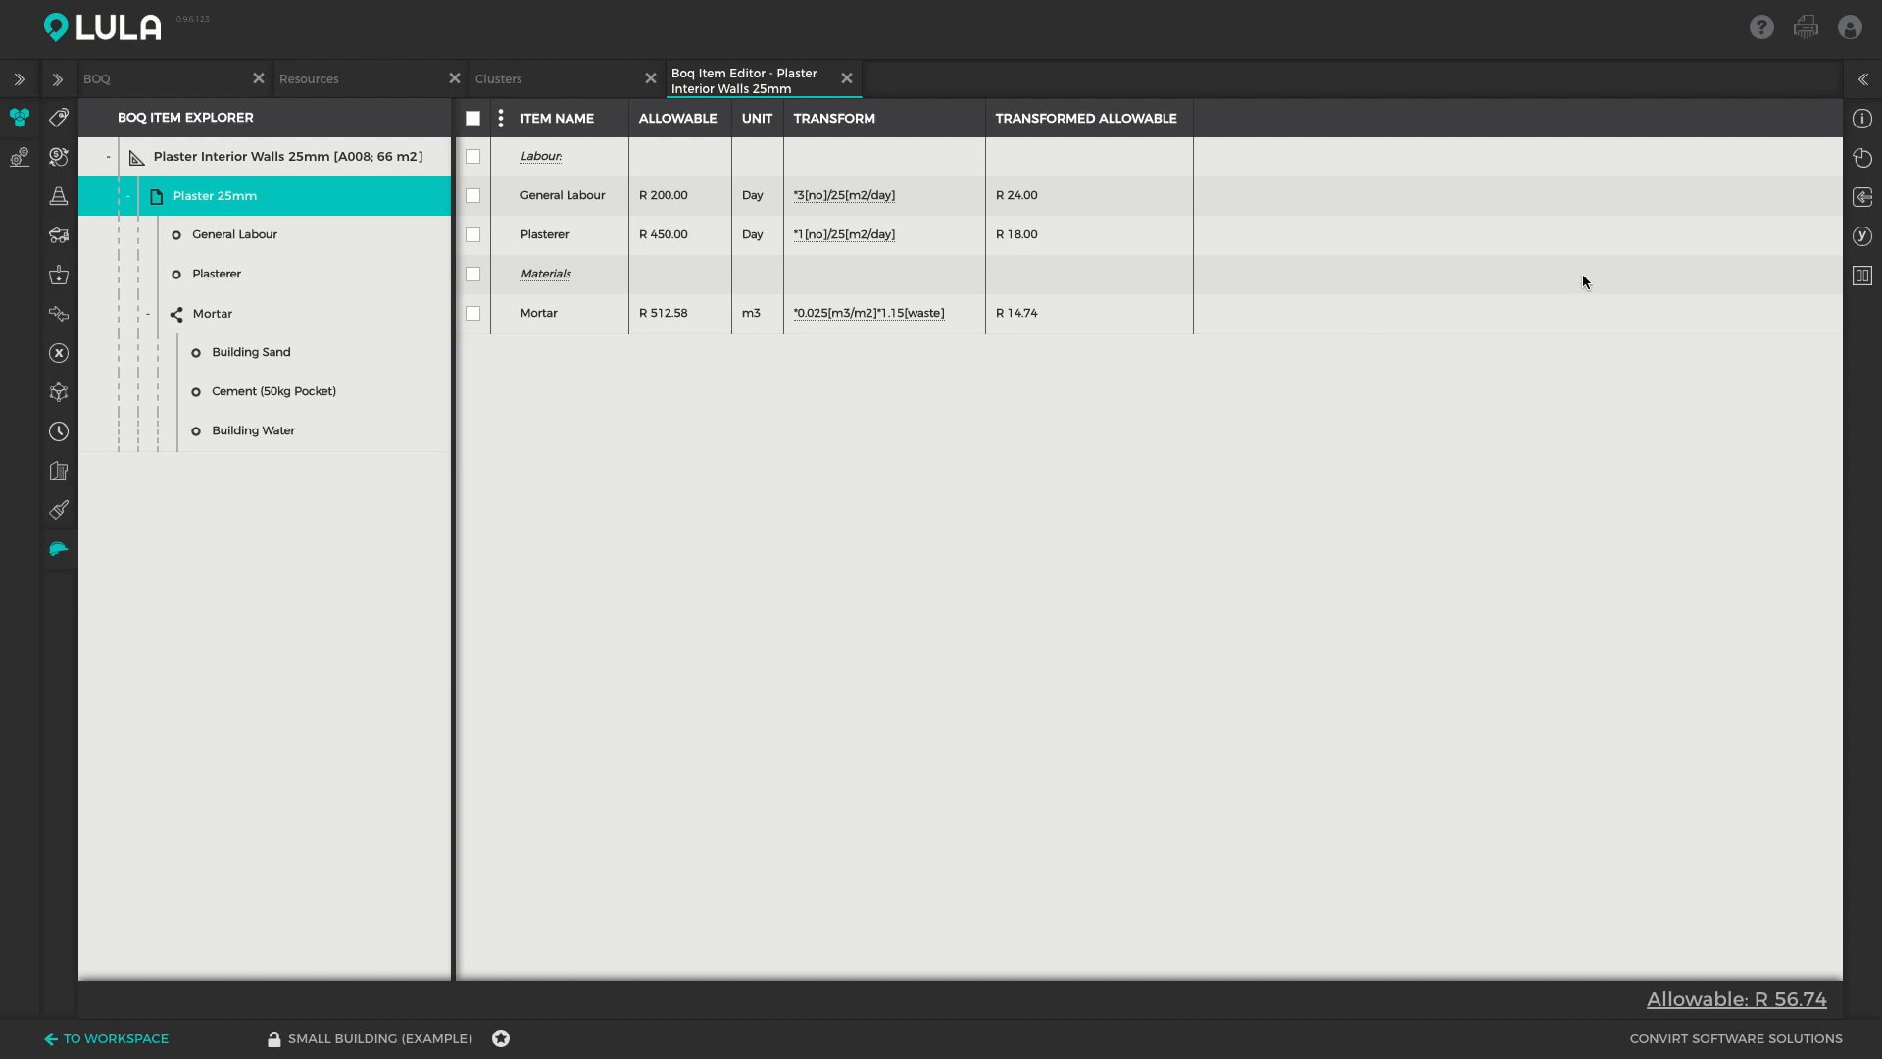
Step: Review the worksheet's allowable breakdown by Resource Type, close the breakdown and return to the bill of quantities
left_click(1862, 159)
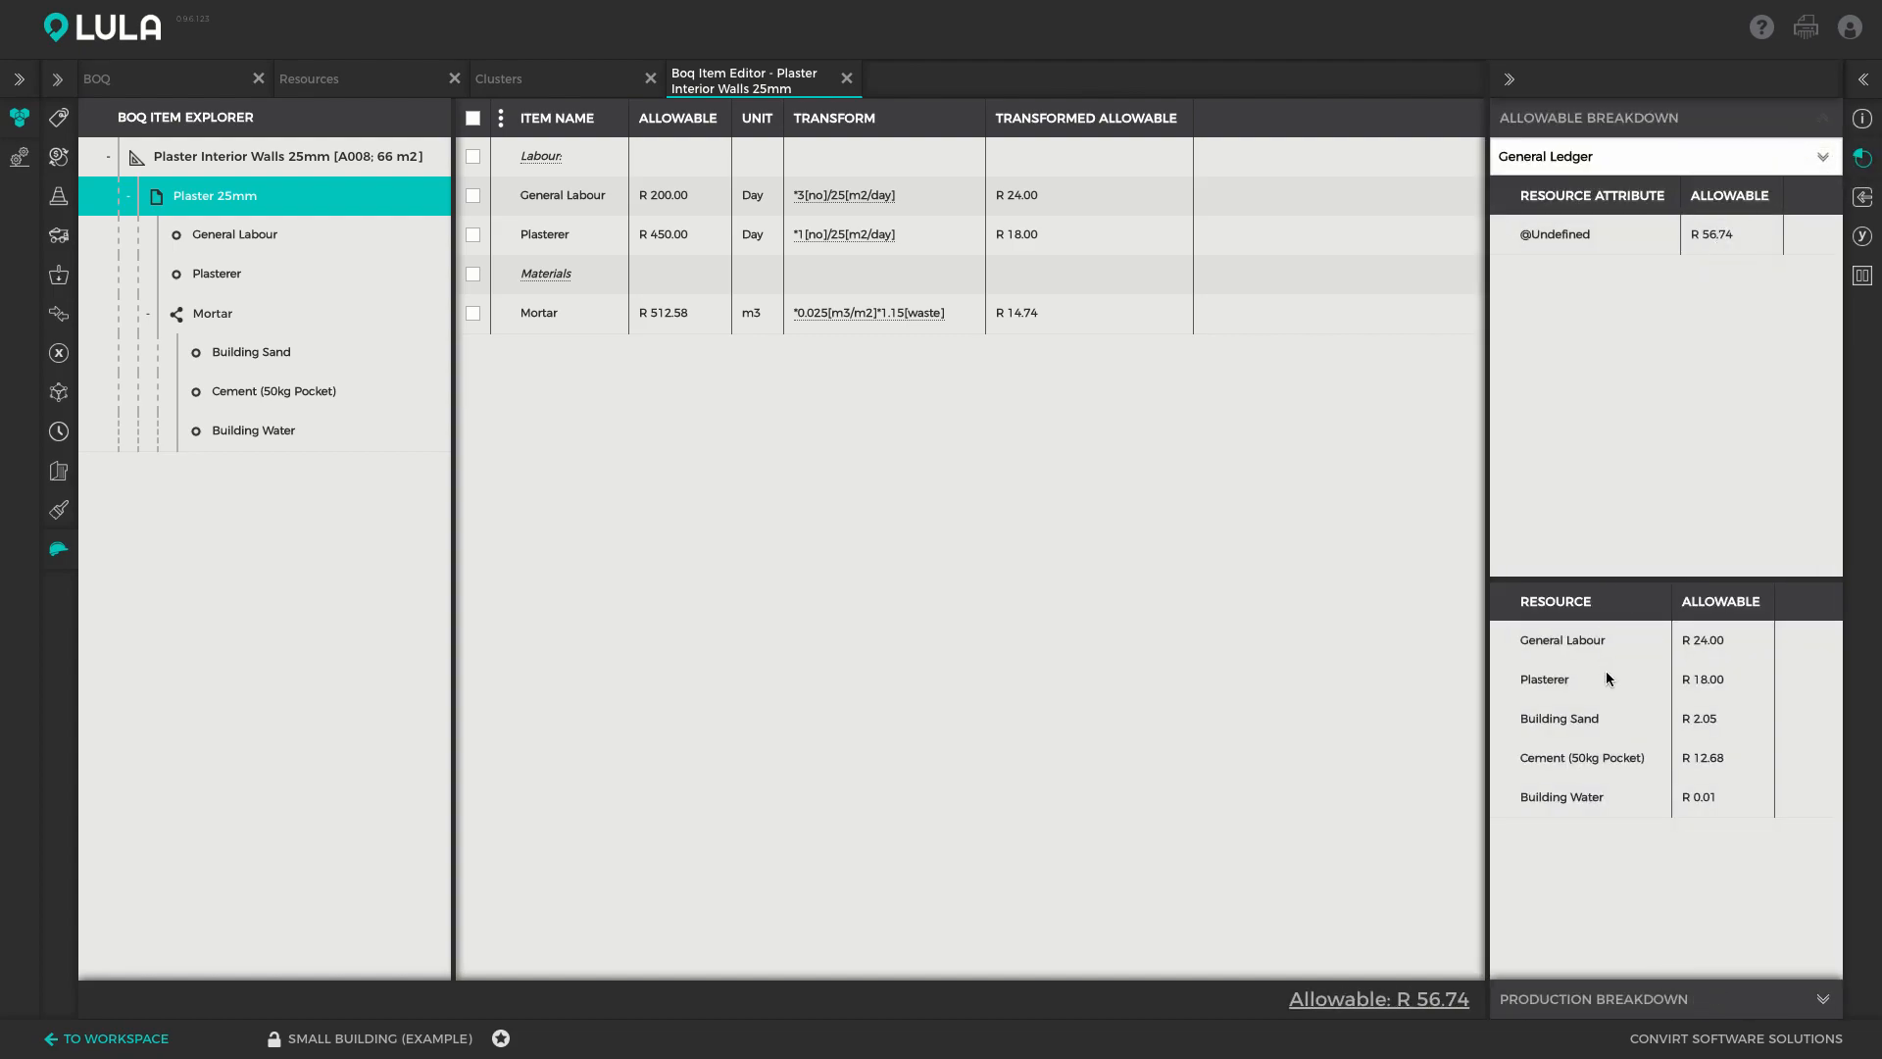
left_click(1725, 157)
left_click(1728, 232)
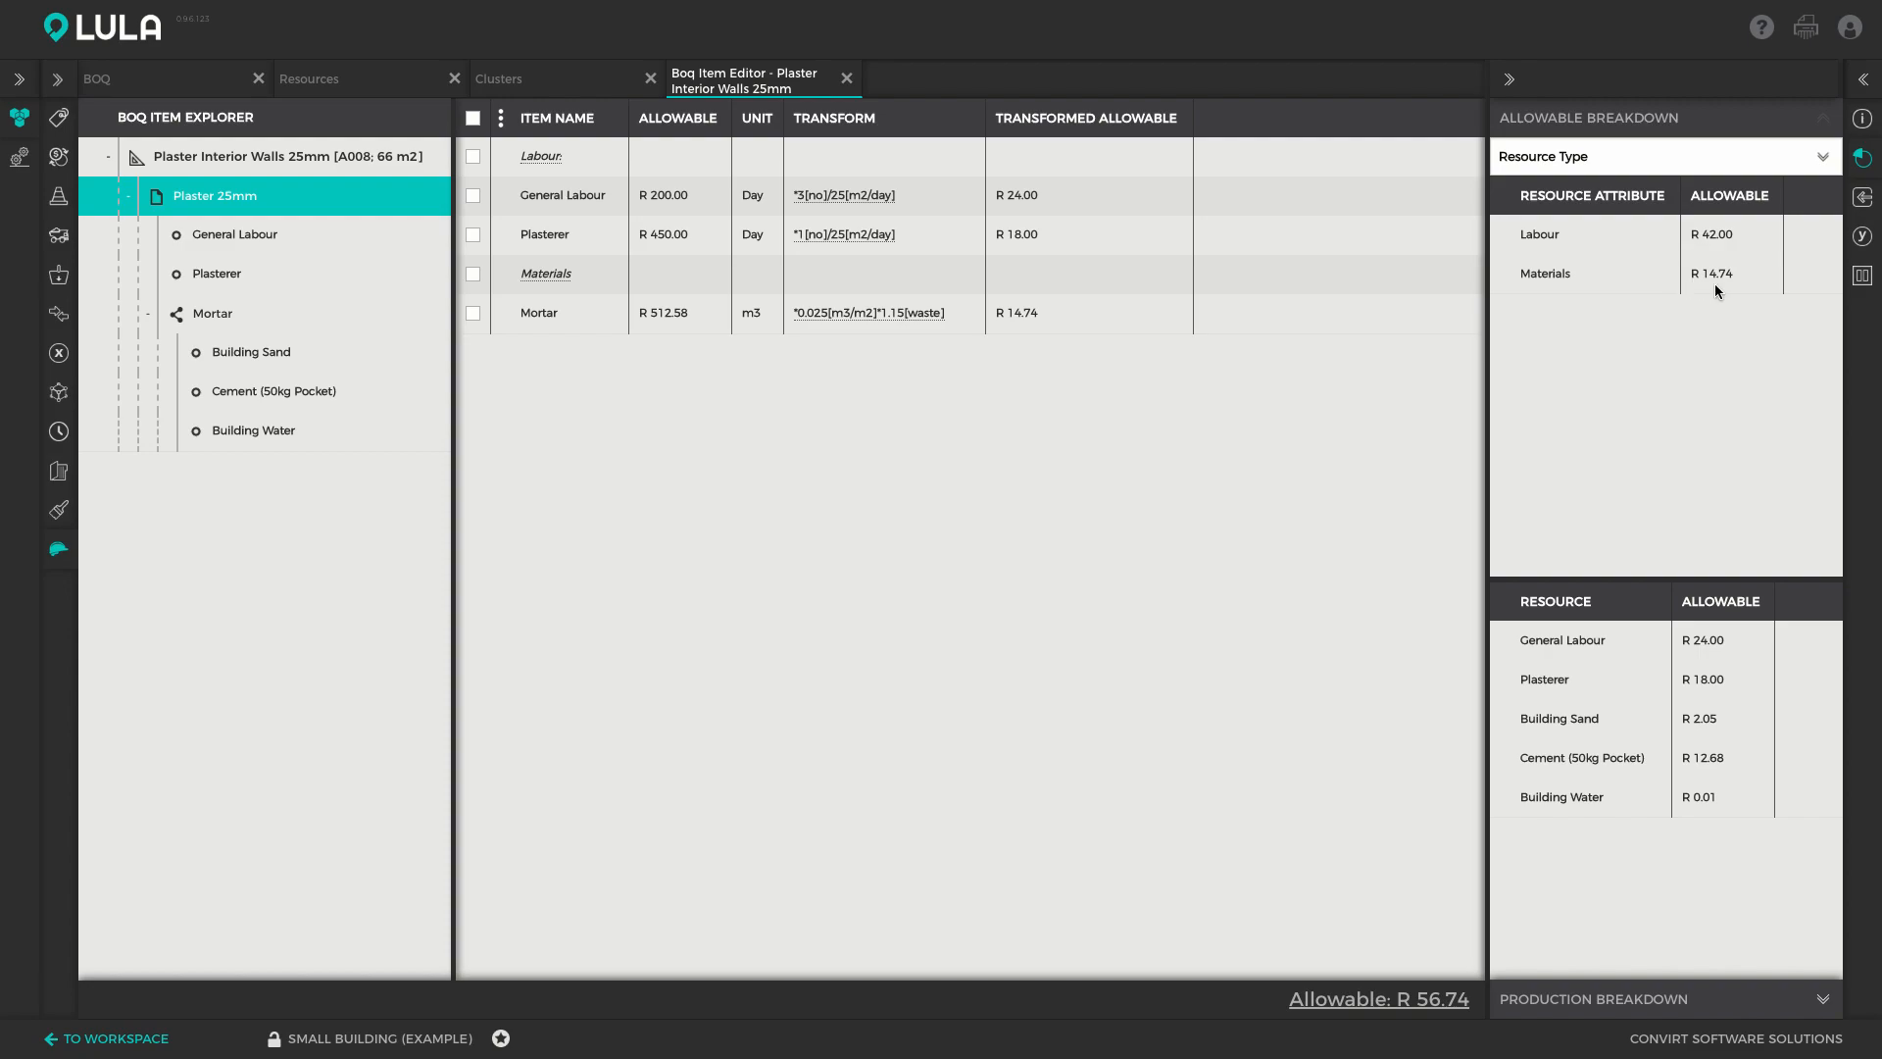
left_click(1862, 156)
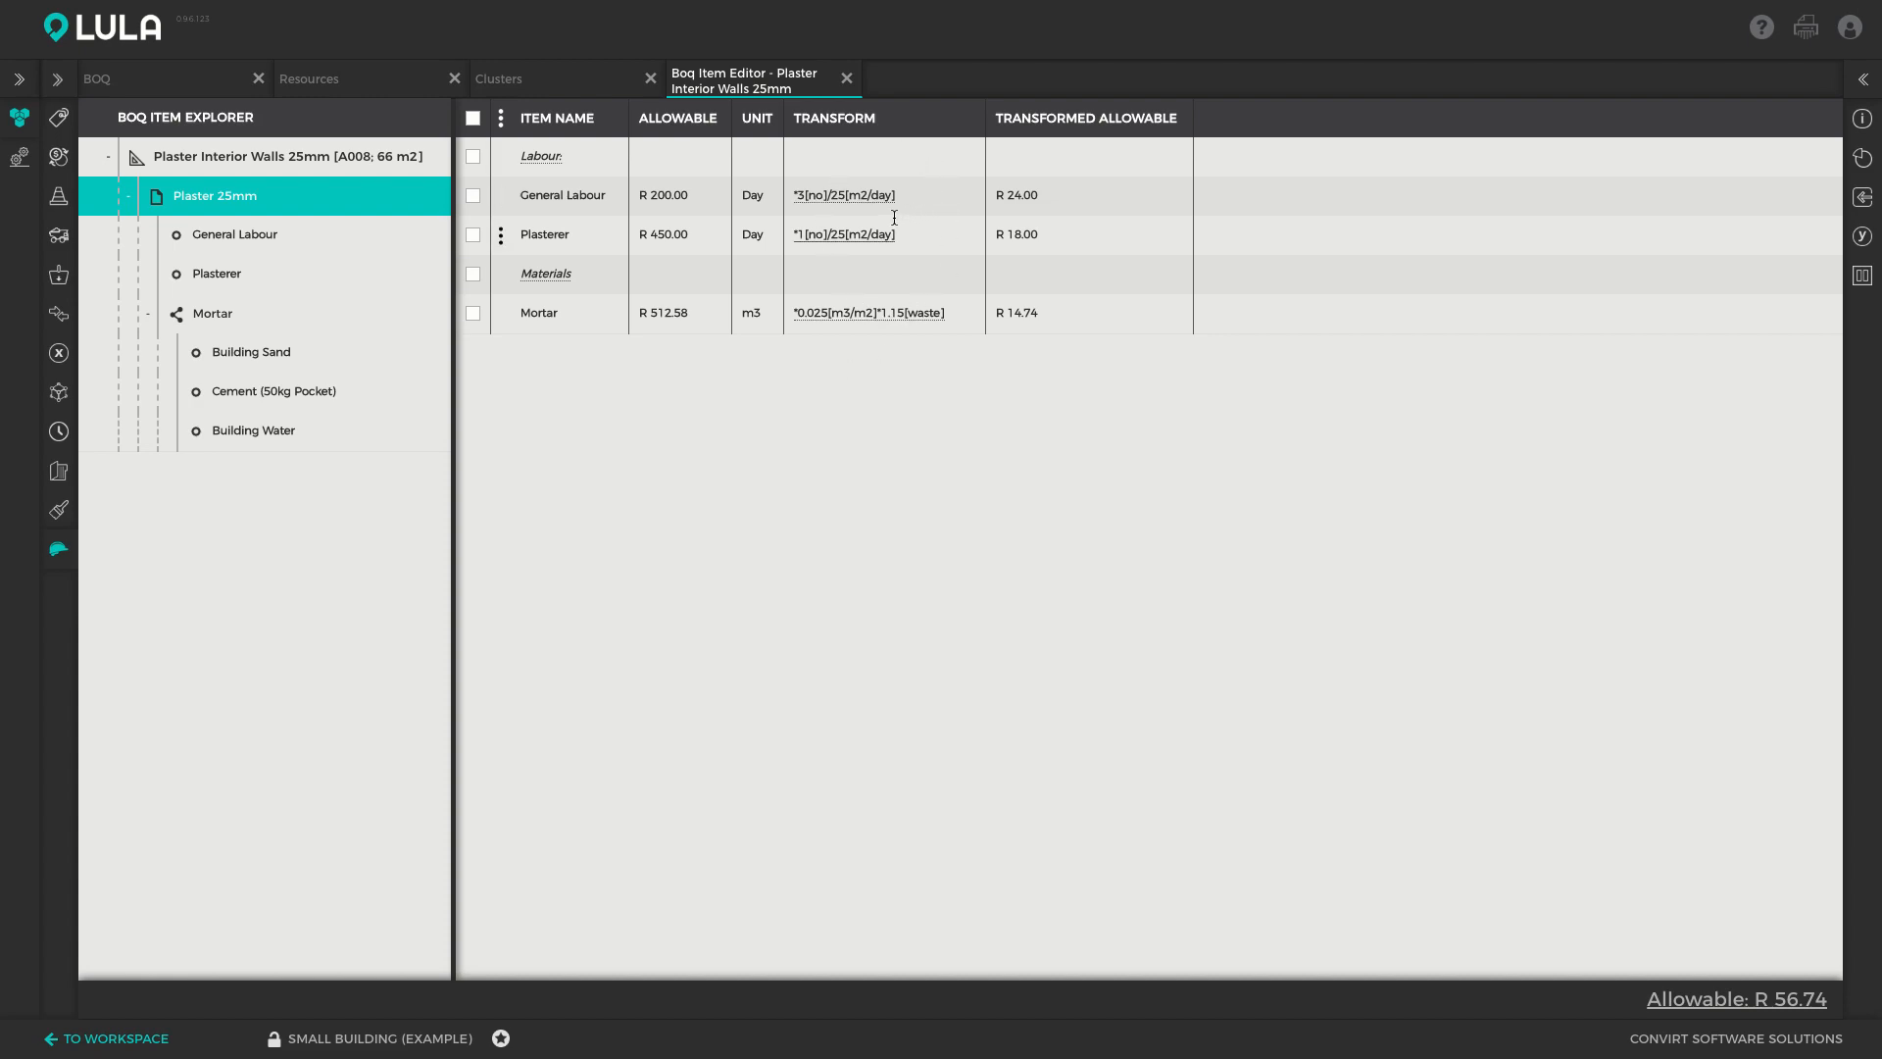
left_click(151, 79)
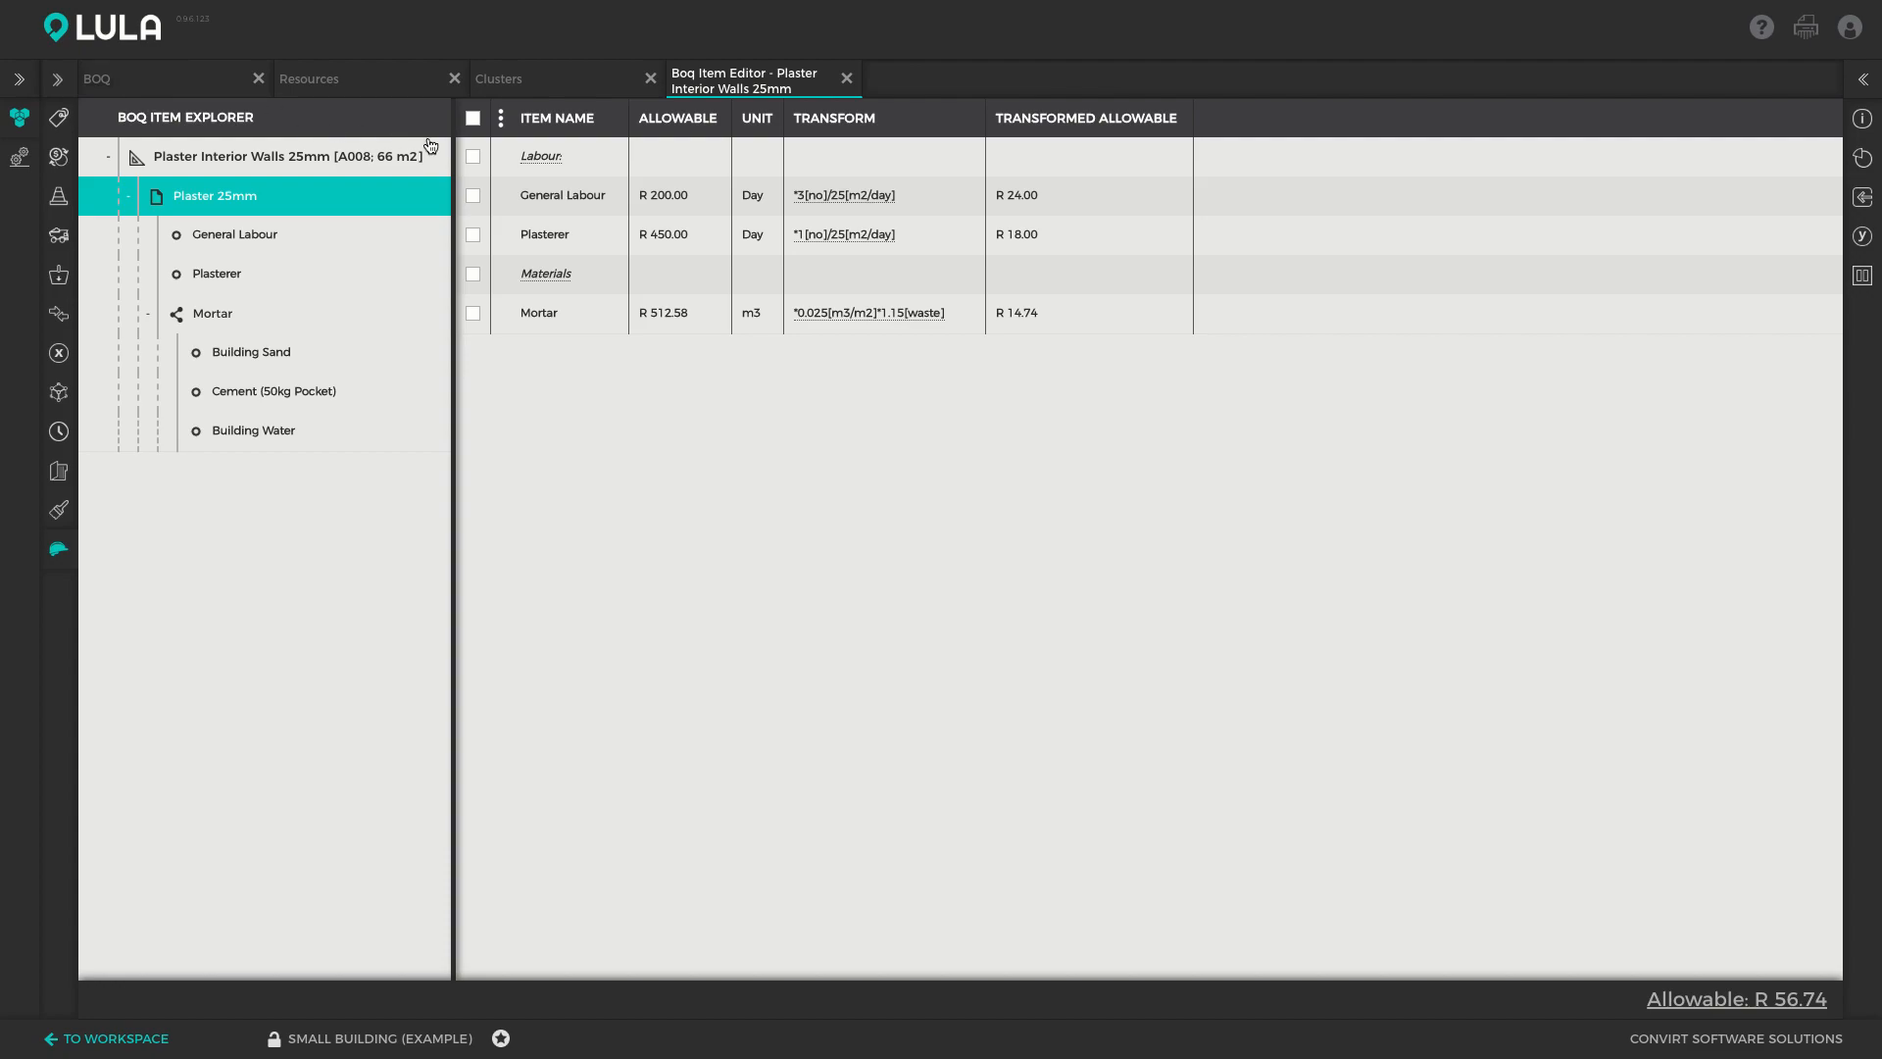